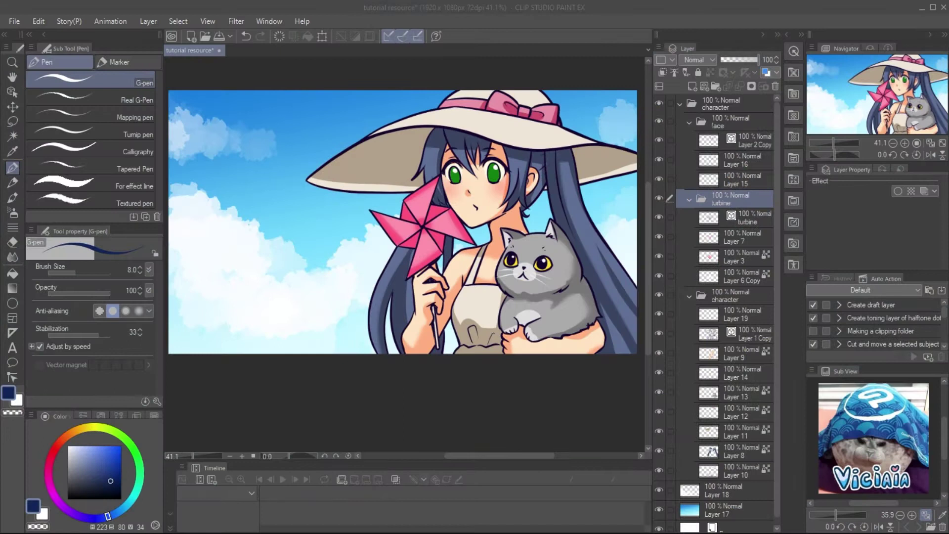
- Collapse the face, turbine and inner character folders in the layer list
click(689, 123)
click(688, 143)
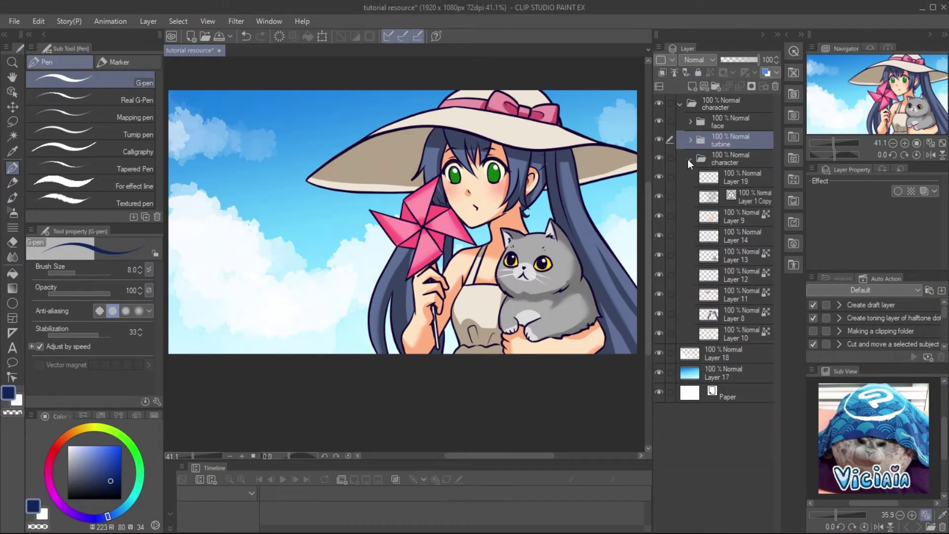
click(689, 159)
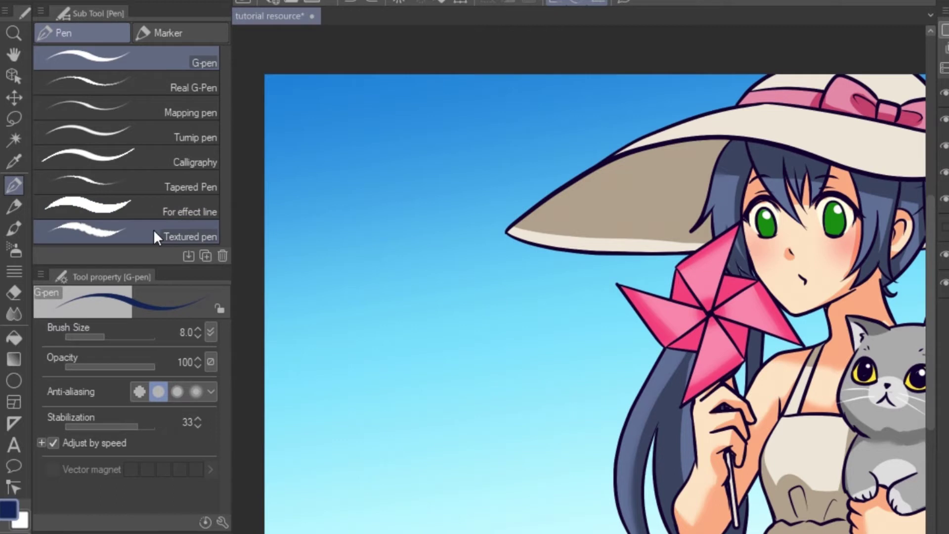
- Draw a thick wavy test stroke across the open sky with the Textured pen at size 120
click(187, 232)
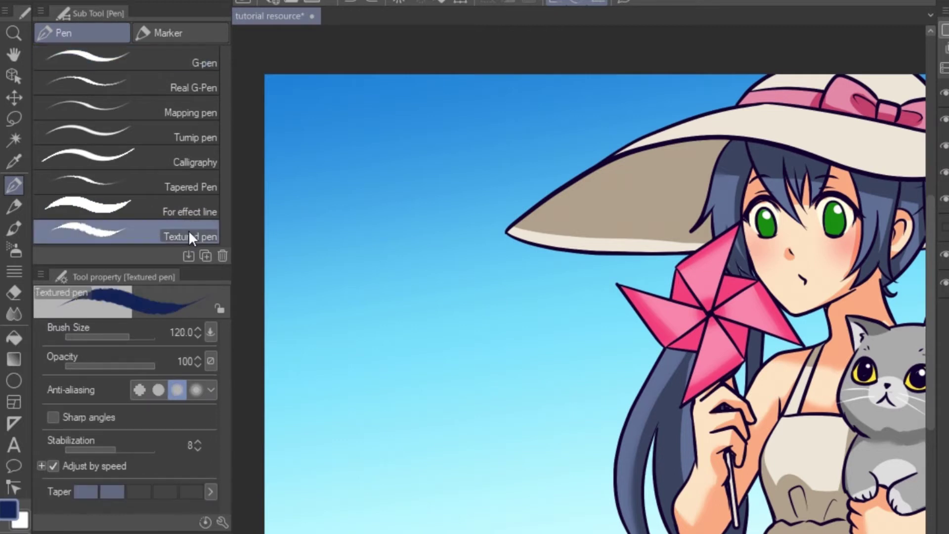
drag(282, 274, 524, 284)
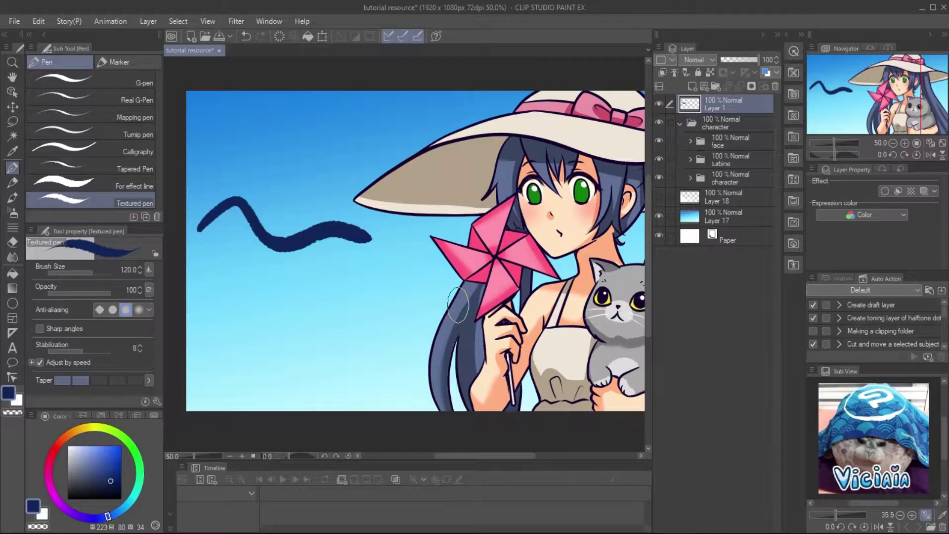
- Set the Textured pen's brush tip thickness to 51 and enable dynamics for its thickness and angle
click(156, 402)
click(464, 206)
click(605, 261)
click(672, 291)
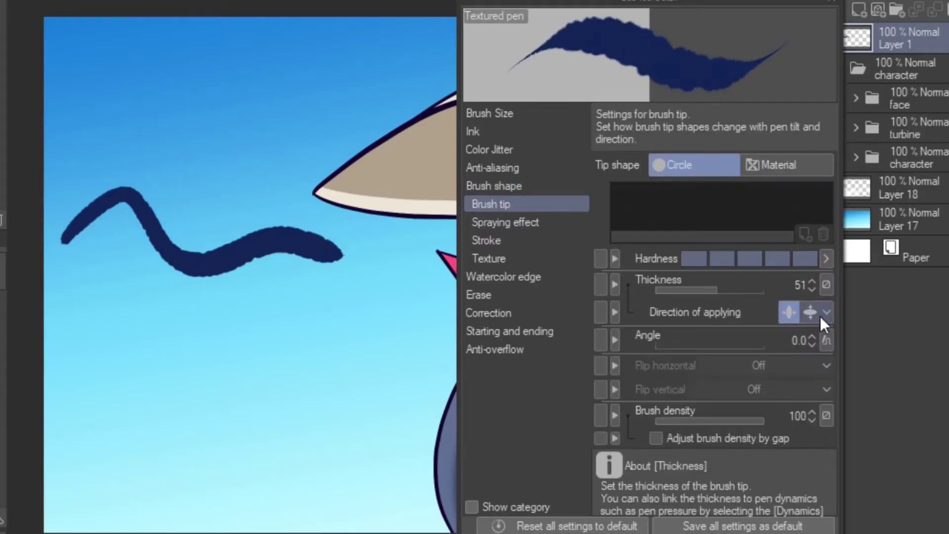
click(867, 335)
click(825, 284)
click(826, 411)
click(824, 289)
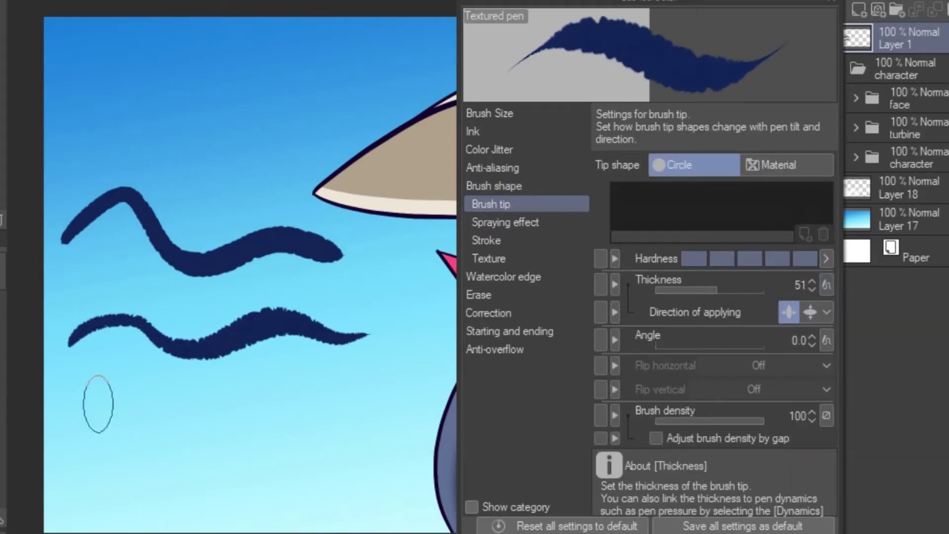
- Draw three more wavy test strokes on the sky, reducing the brush size to 15 for a thin line
drag(76, 409, 352, 411)
click(714, 290)
drag(65, 136, 310, 163)
key(bracketleft)
key(bracketleft)
key(bracketleft)
drag(68, 476, 335, 464)
- Set the Textured pen's stroke gap to 67.5, drawing thin test lines at gaps of 52.1 and 67.5
drag(716, 289, 726, 291)
click(486, 240)
drag(687, 188, 723, 188)
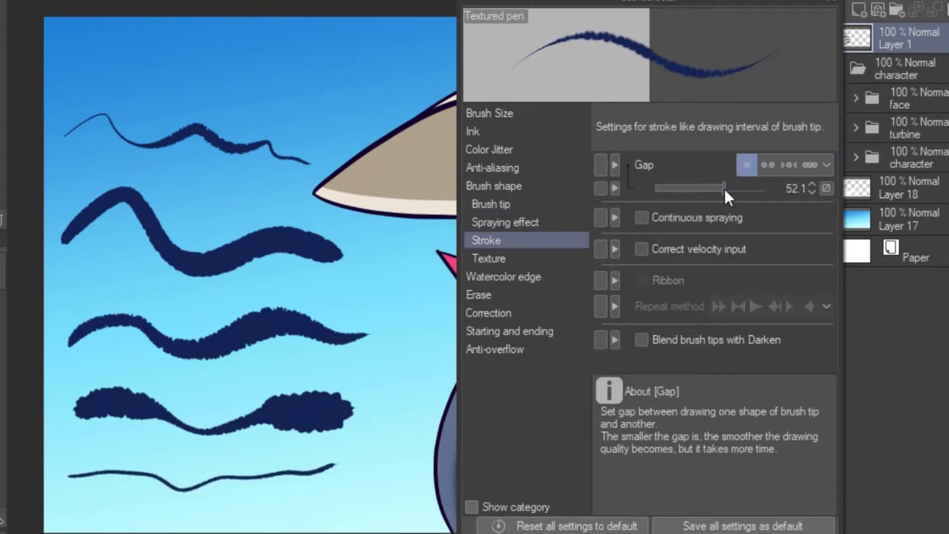
drag(67, 85, 331, 88)
drag(723, 188, 730, 188)
drag(64, 55, 307, 50)
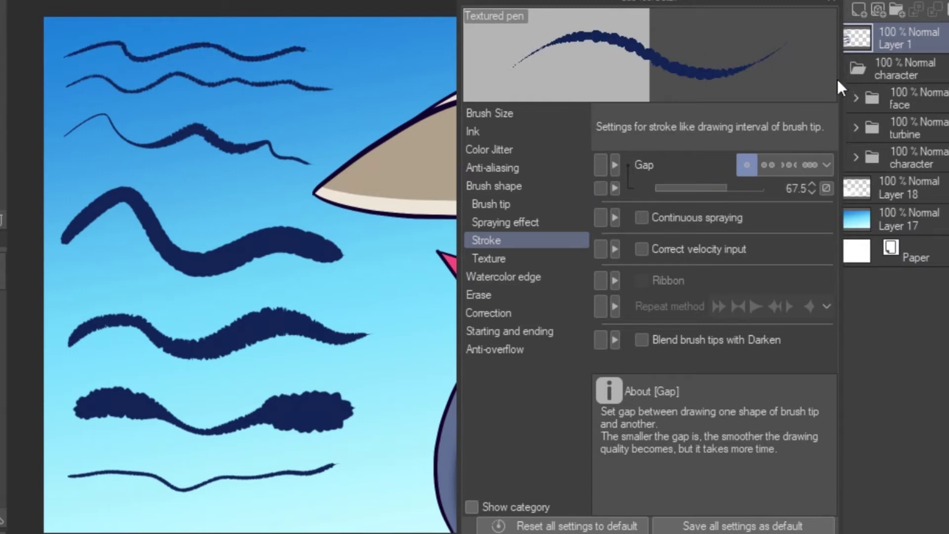
click(831, 2)
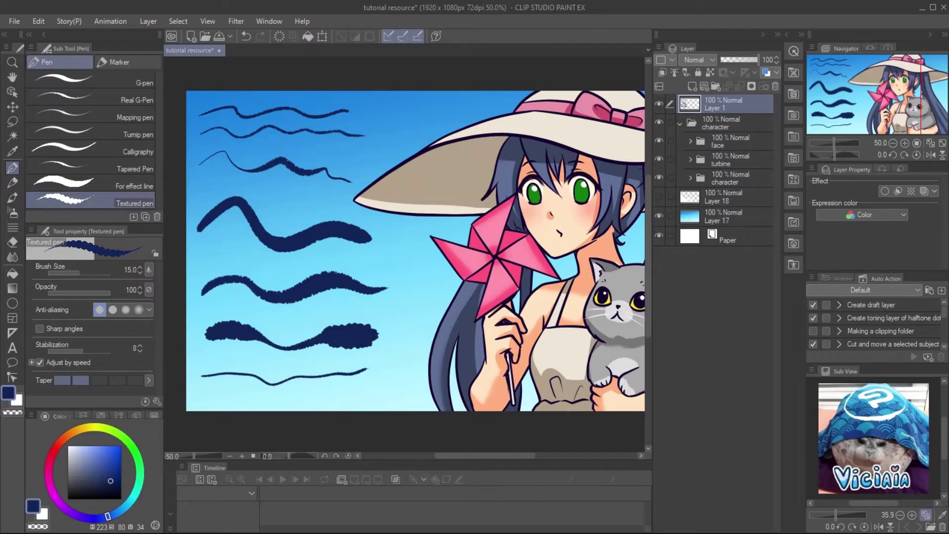
- Duplicate the customised Textured pen as a new sub tool named "my texture brush 1"
click(145, 216)
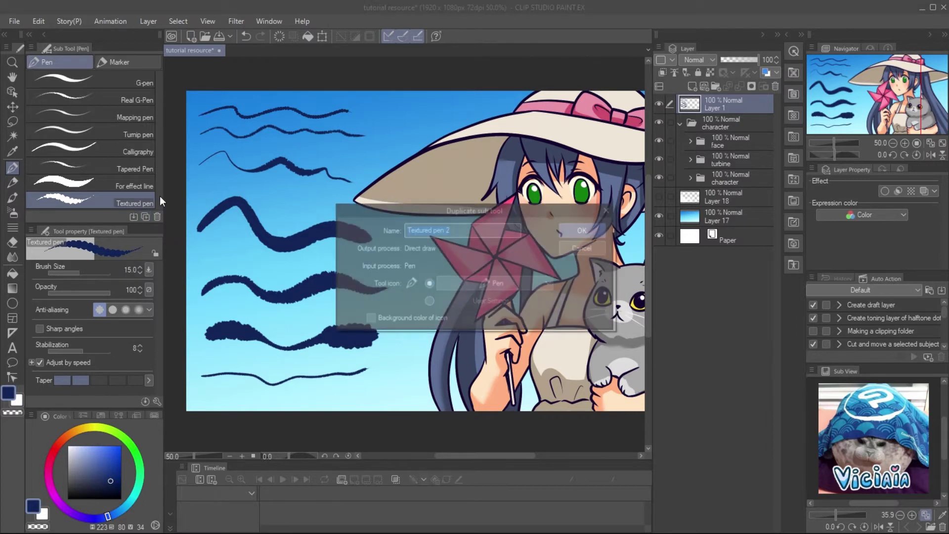
text(my texture)
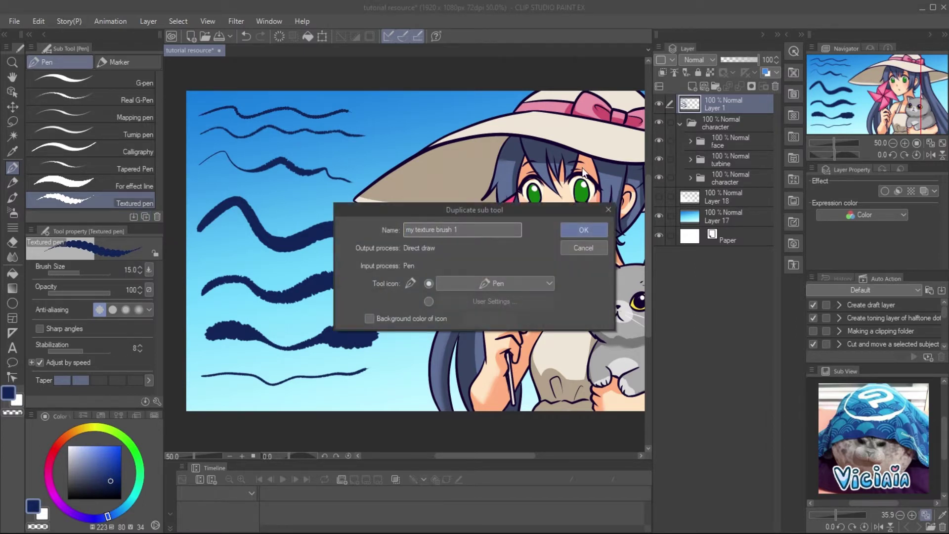
key(Return)
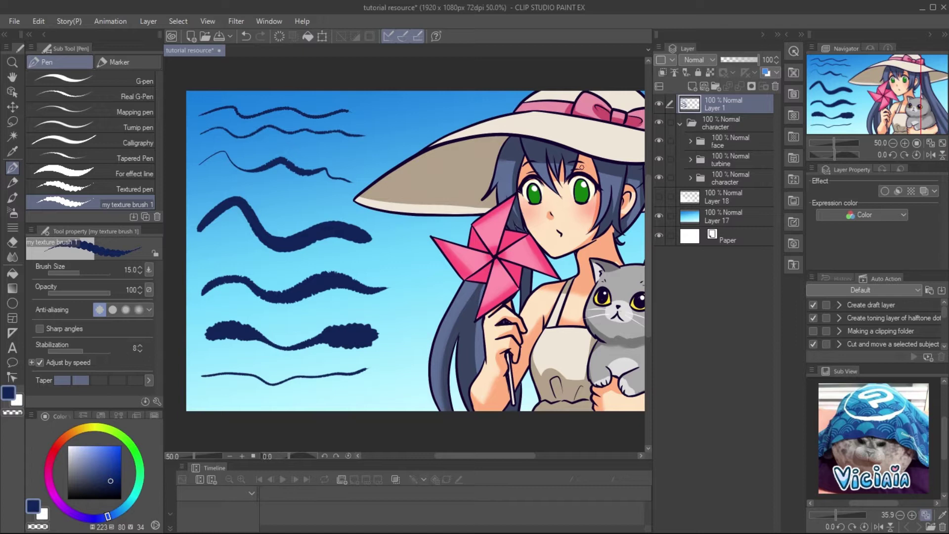
- Reset the original Textured pen to its default settings
click(121, 187)
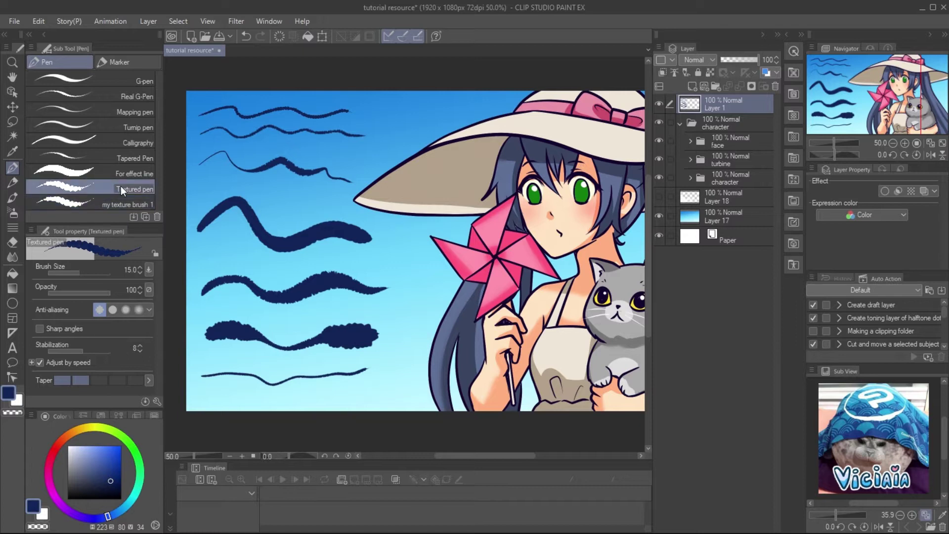
click(145, 402)
click(509, 209)
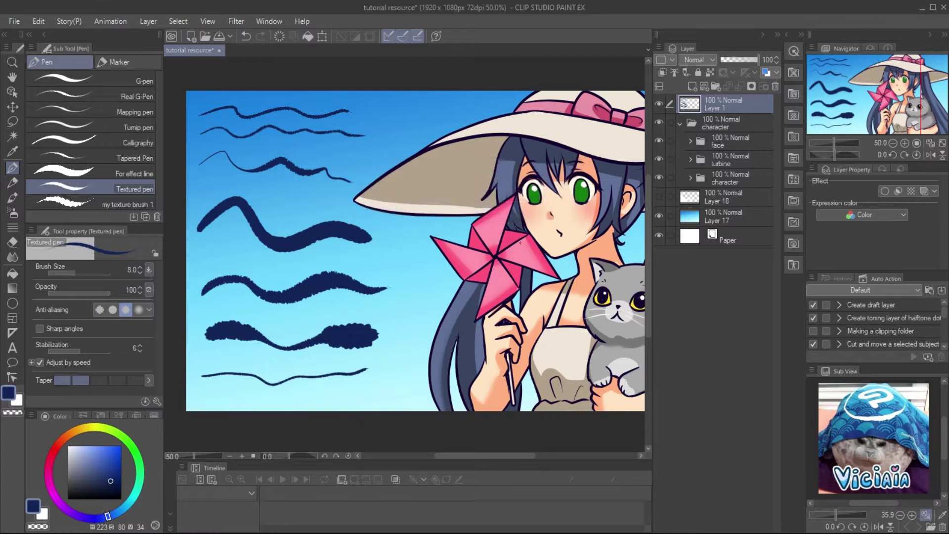
- Add the brush shape of my texture brush 1 to the brush shape presets
click(129, 204)
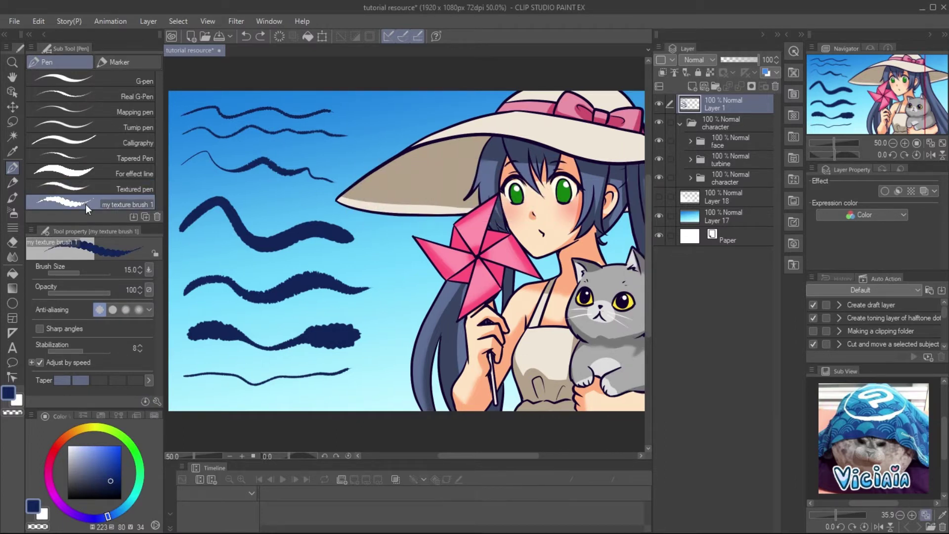
click(156, 401)
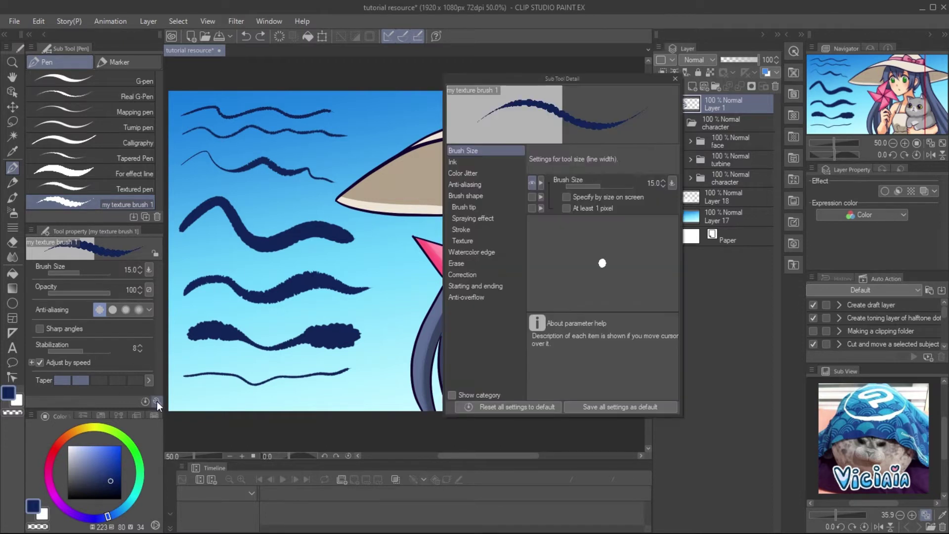
click(475, 196)
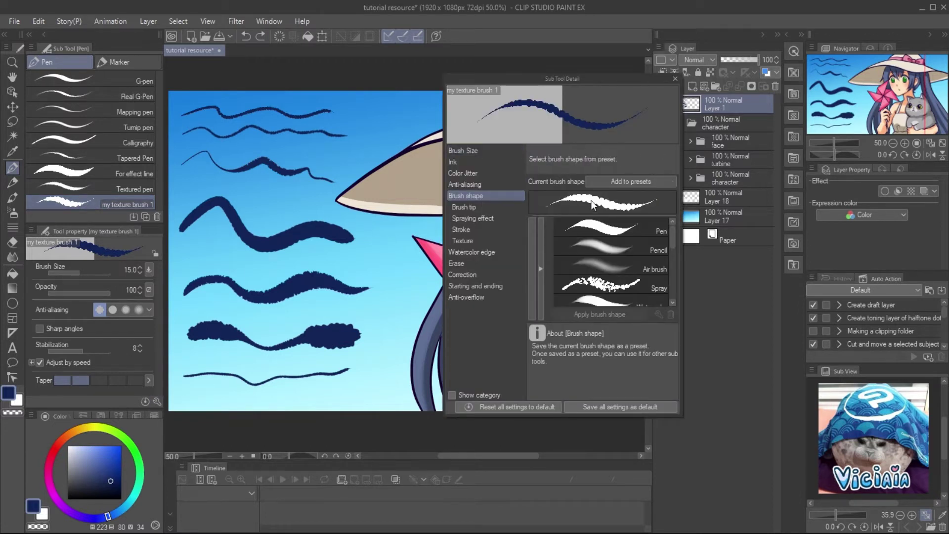
click(628, 180)
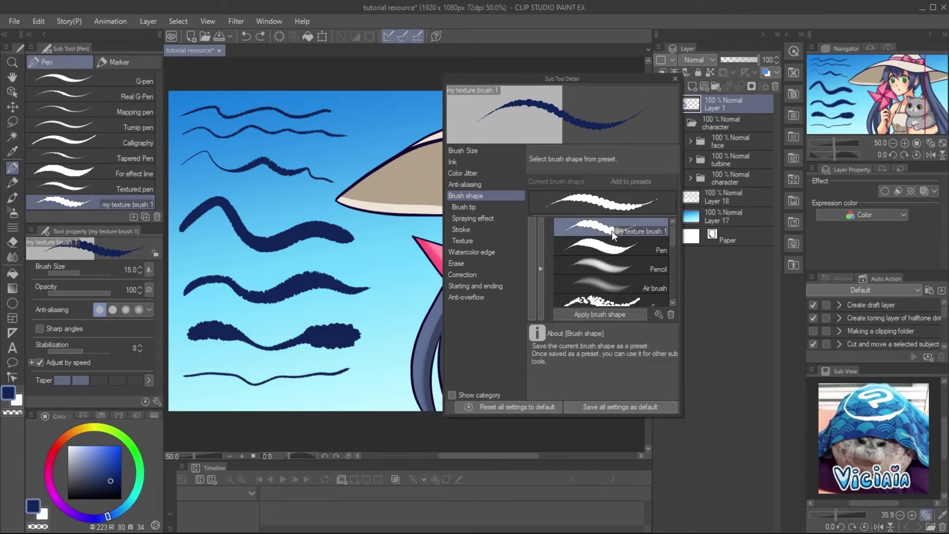
click(675, 77)
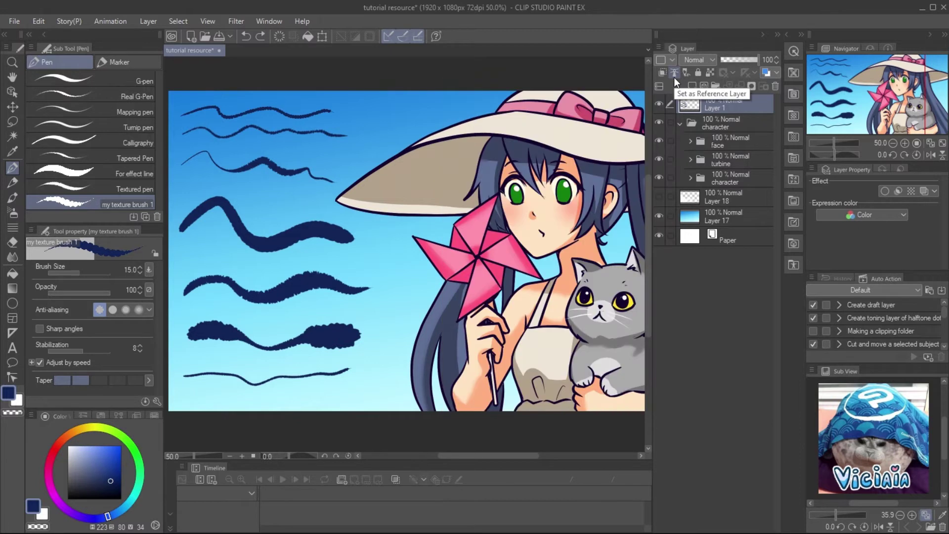
- Apply the my texture brush 1 brush shape to the line art on vector layer Layer 1 Copy with the Object tool
click(12, 92)
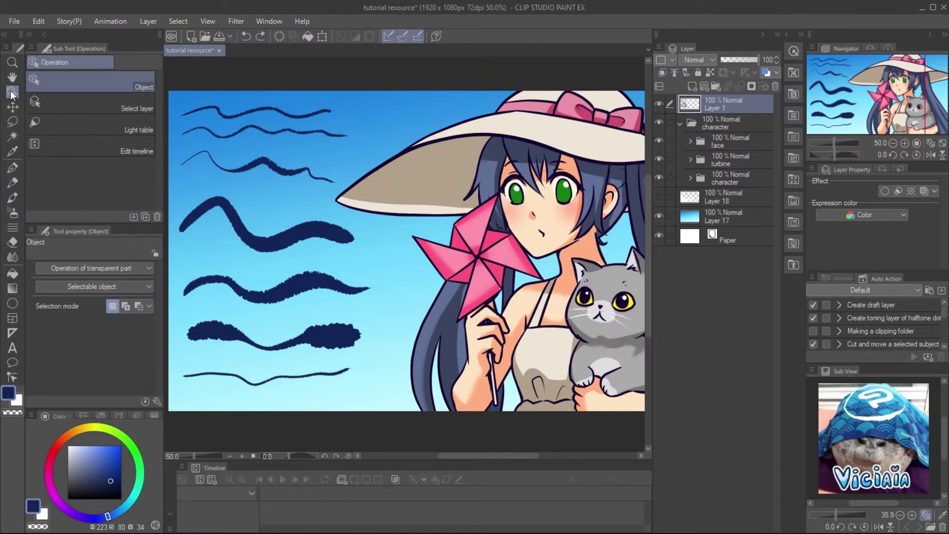
click(686, 177)
click(732, 216)
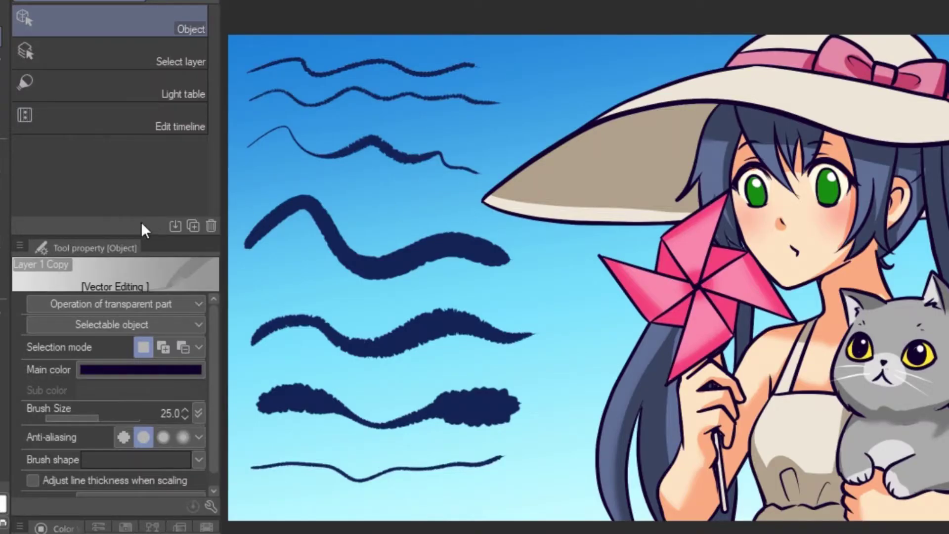
scroll(208, 395, down, 1)
click(198, 447)
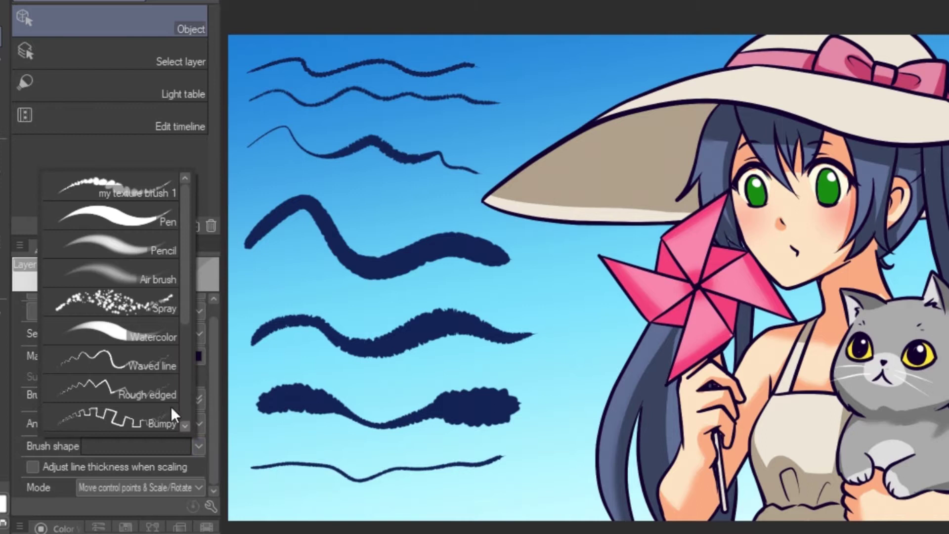
click(144, 194)
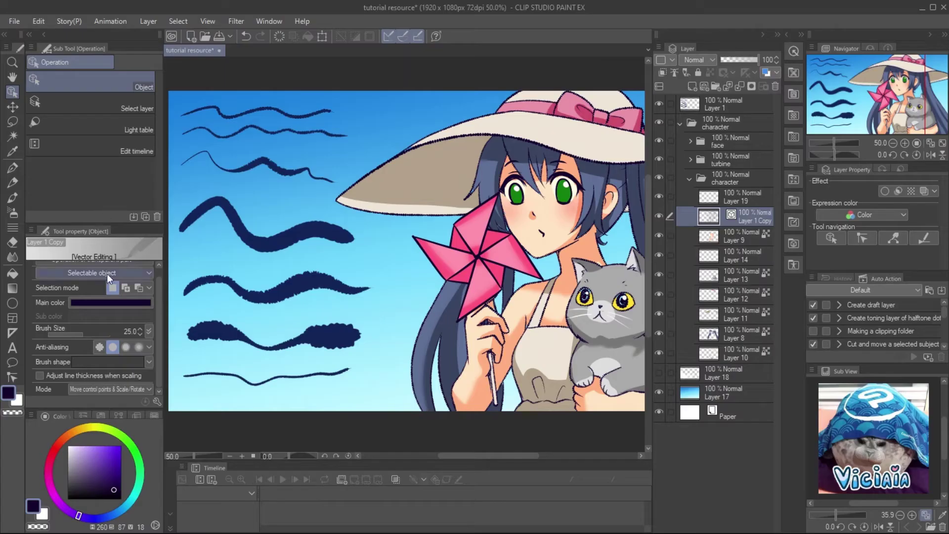
key(Escape)
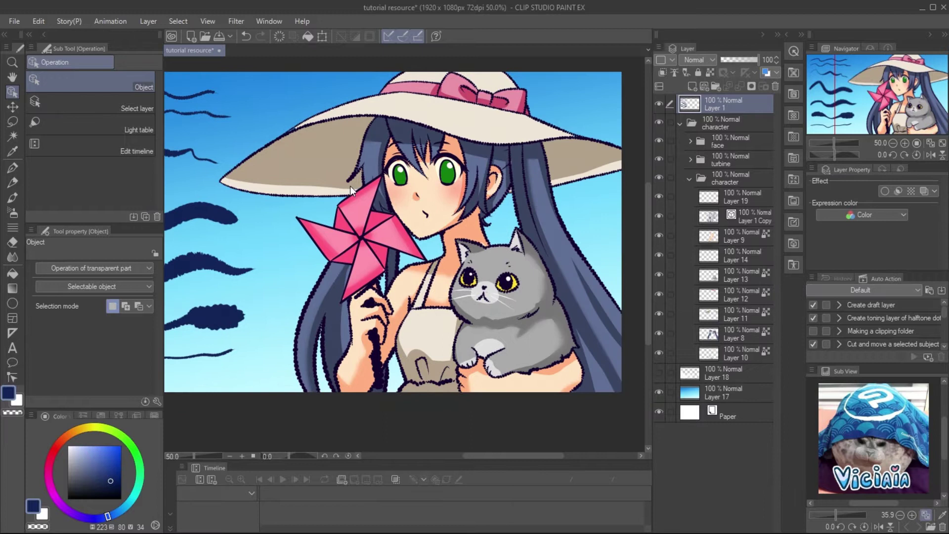
- Set the stroke gap of the character's vector line art to 56.8 and hide the turbine folder
click(350, 186)
click(157, 401)
click(523, 184)
click(494, 195)
click(478, 218)
click(476, 233)
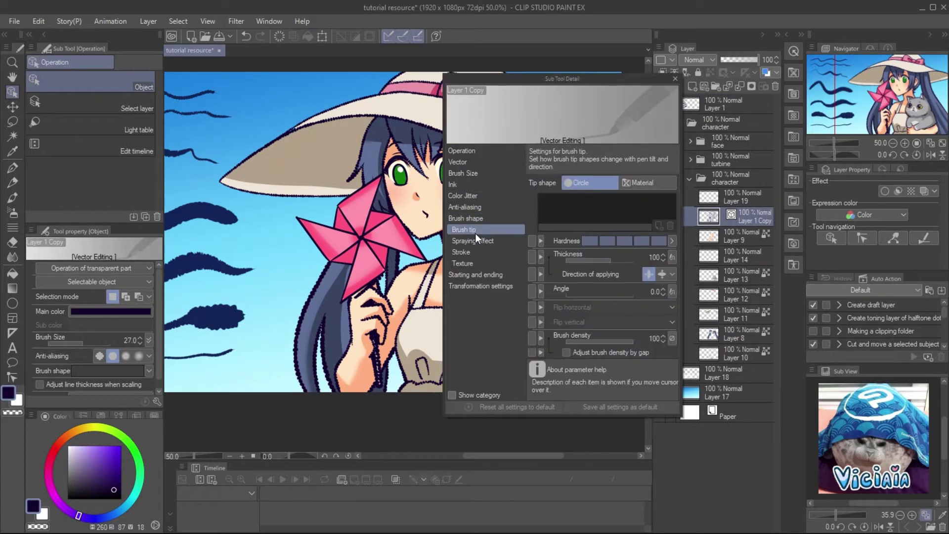
click(474, 251)
drag(598, 198, 610, 198)
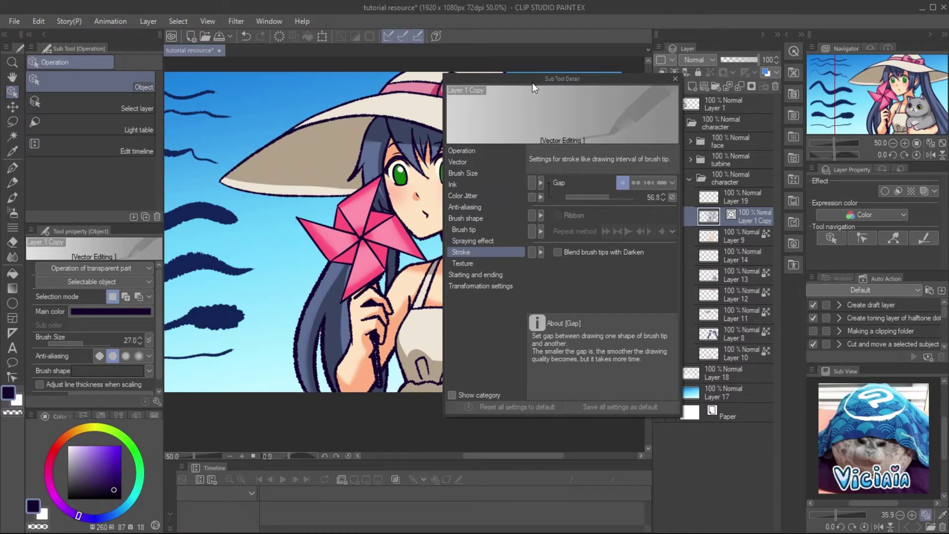
drag(528, 80, 691, 79)
click(630, 227)
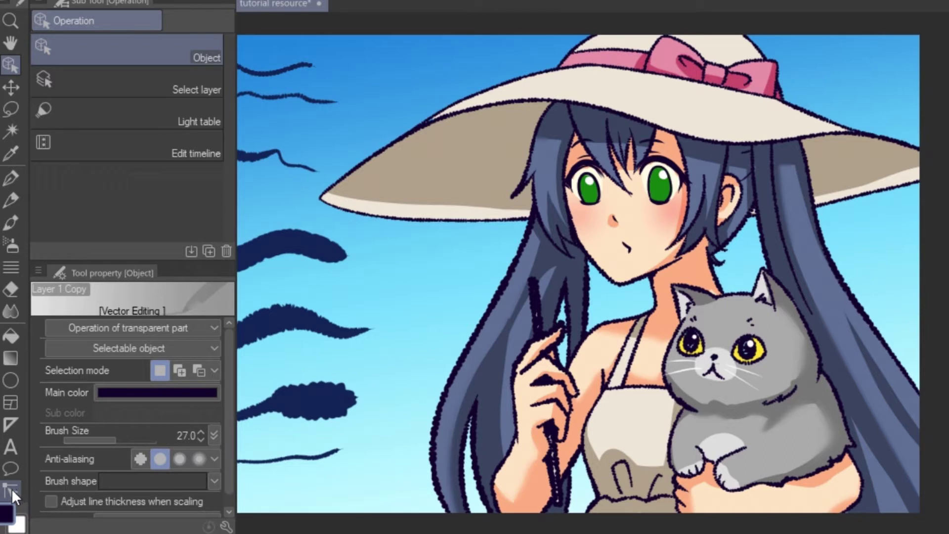
- Narrow the pinwheel stick's outline with the Adjust line width tool, using Narrow on the whole line
click(11, 490)
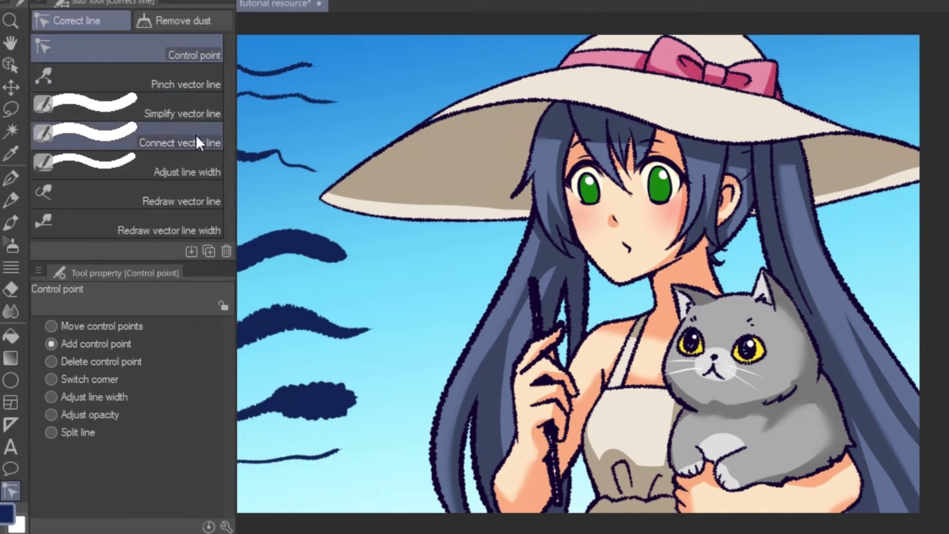
click(202, 172)
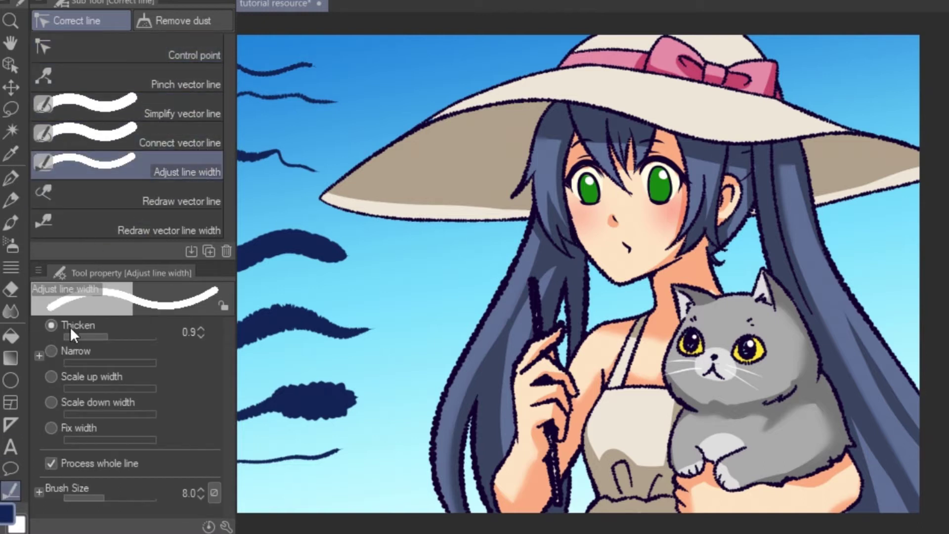
click(52, 350)
mouse_move(552, 471)
mouse_down()
mouse_move(536, 311)
mouse_move(537, 381)
mouse_move(900, 485)
mouse_move(518, 251)
mouse_up()
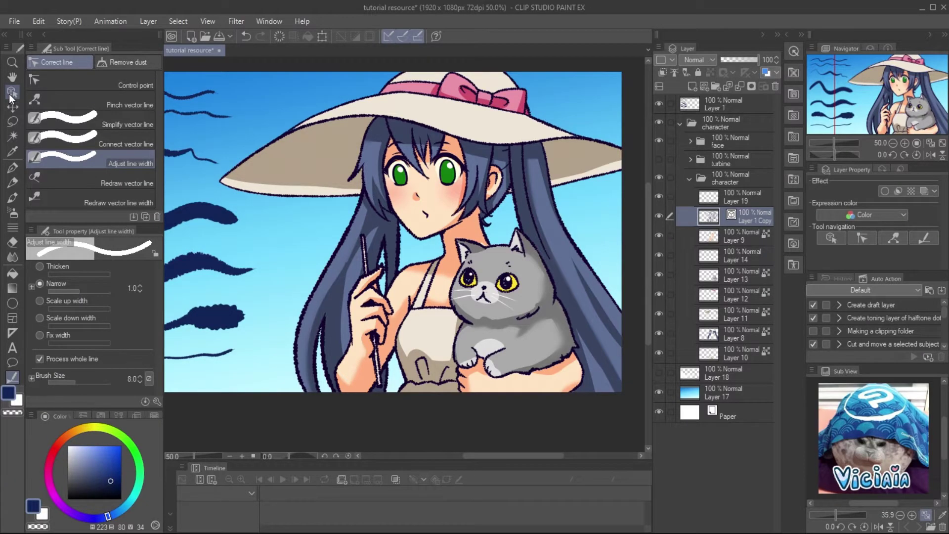
- Try several main colours on the character's vector line art, including a different hue, and undo the last colour change
click(10, 93)
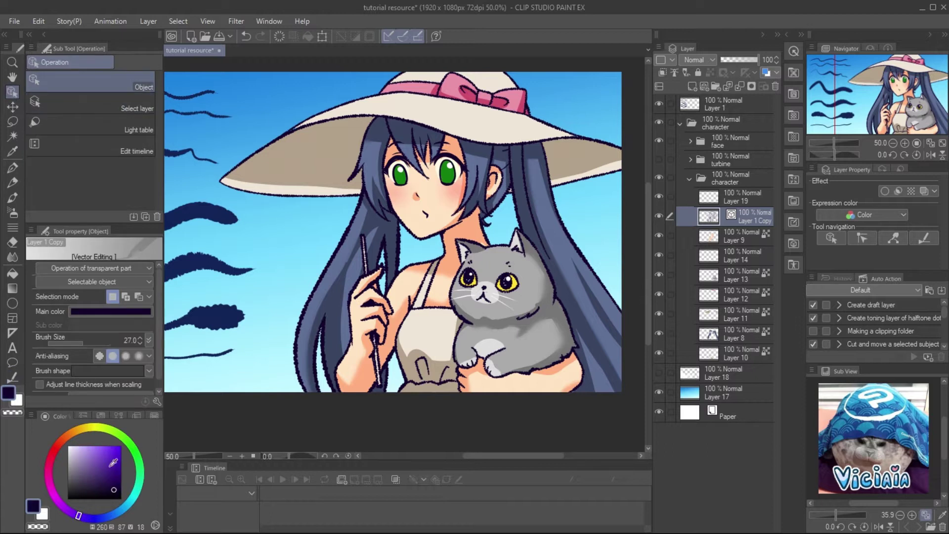
click(99, 493)
click(104, 489)
click(100, 486)
click(61, 440)
key(ctrl+z)
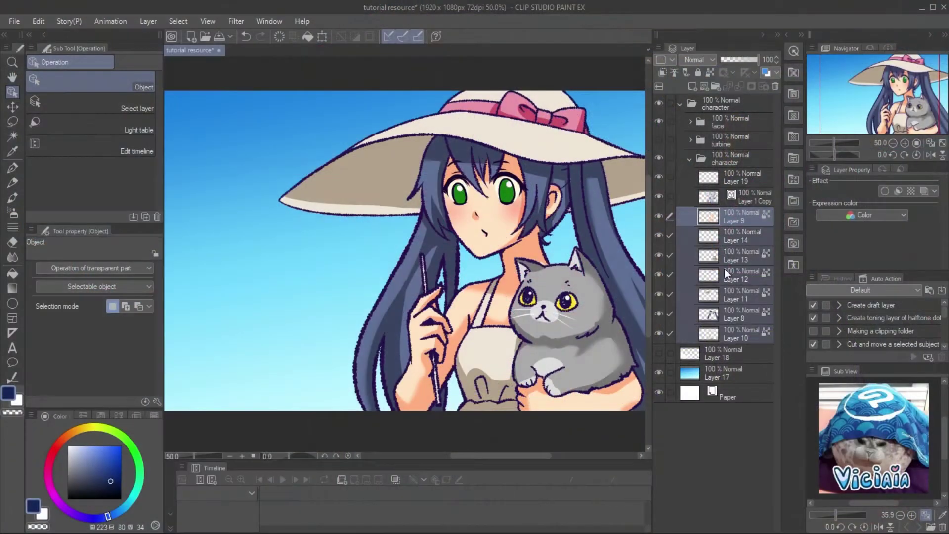
- Merge the selected colour layers in the character folder, from Layer 9 down to Layer 10, into one layer
right_click(728, 219)
click(782, 482)
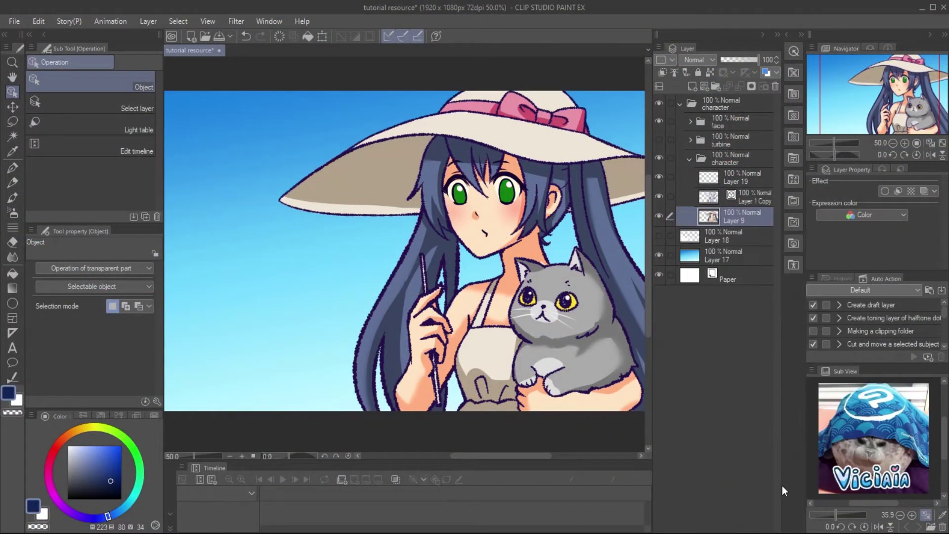
- Apply a Gaussian blur to the merged colour layer, Layer 9, raising the strength until the colour edges look soft
click(236, 21)
mouse_move(297, 36)
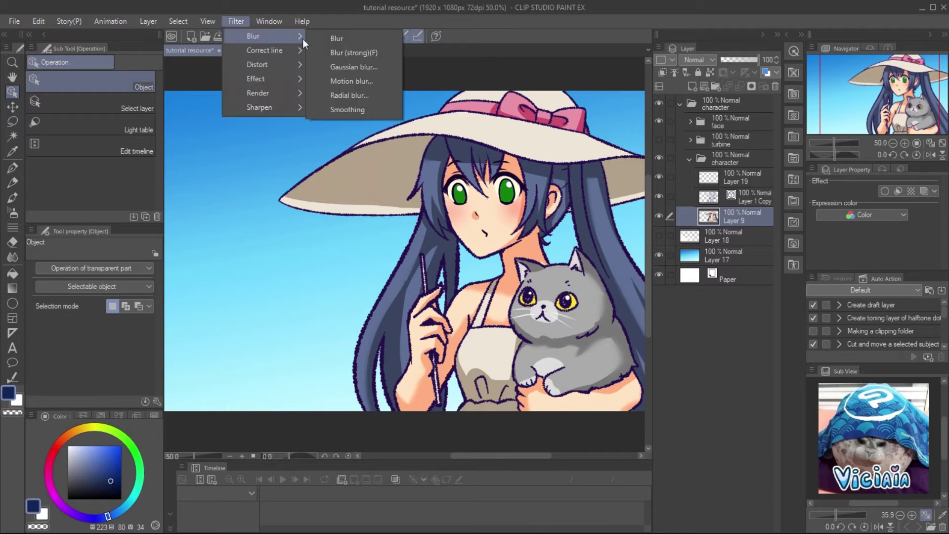
click(372, 67)
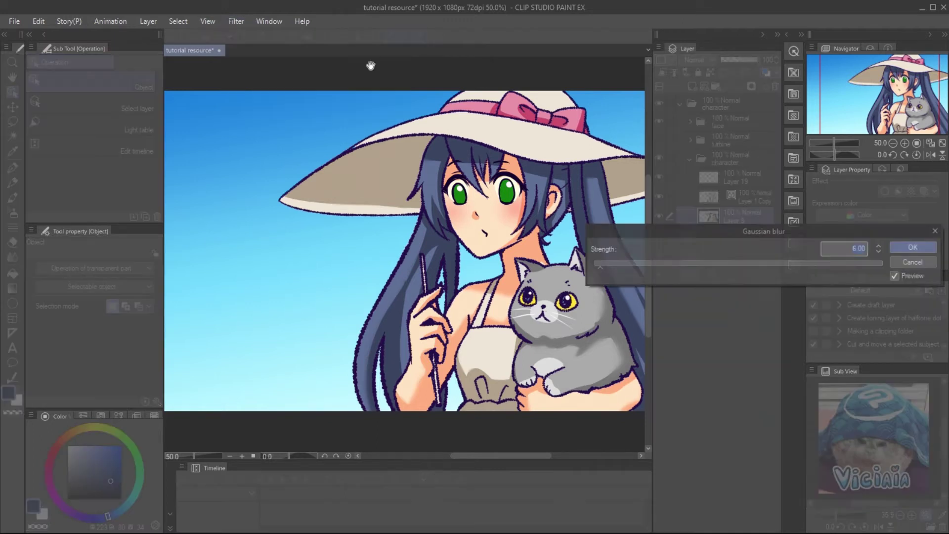
drag(614, 269, 622, 266)
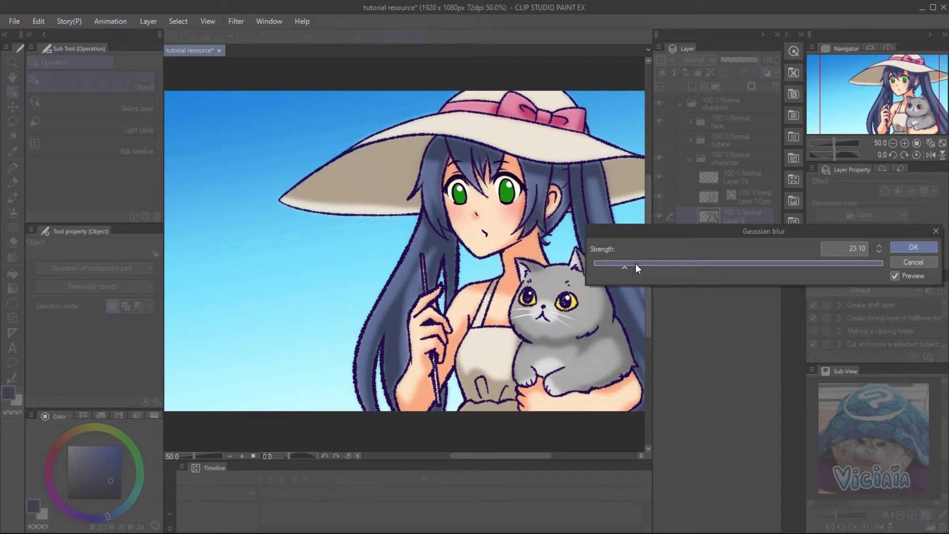
drag(638, 266, 658, 266)
click(918, 245)
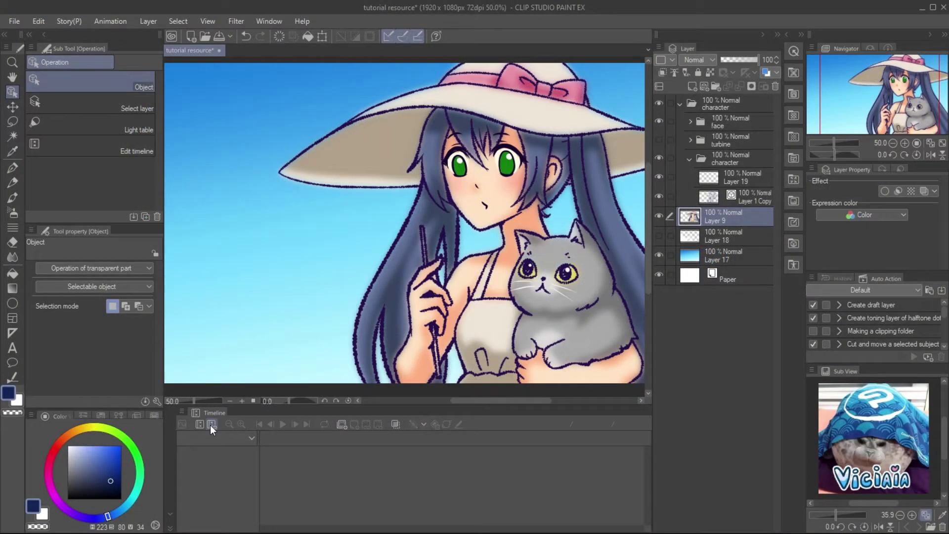
- Create a new timeline named Timeline 1 with a frame rate of 8 and a playback time of 24 frames
click(210, 425)
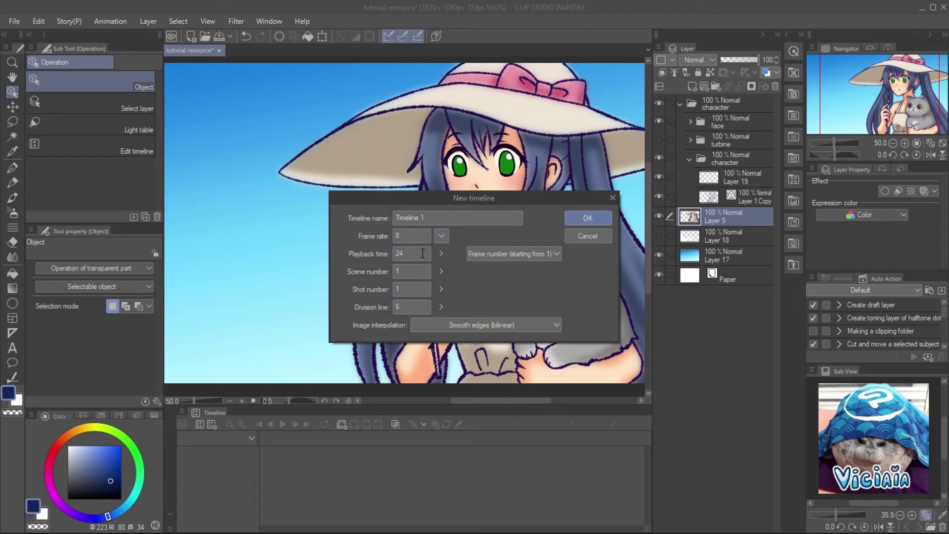
double_click(411, 238)
click(583, 221)
- Create a new animation folder in the character folder and move the vector line art, Layer 1 Copy, into it
scroll(378, 475, down, 3)
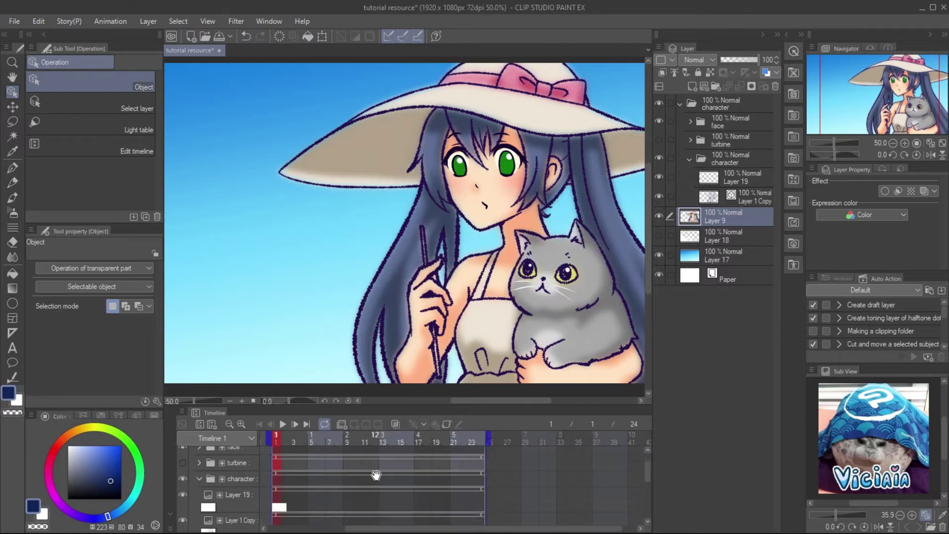
click(746, 197)
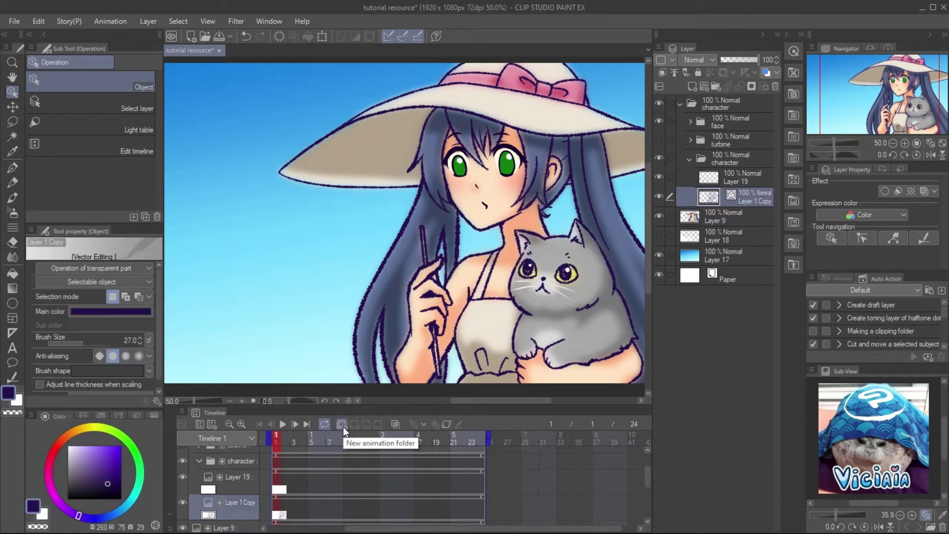
click(343, 426)
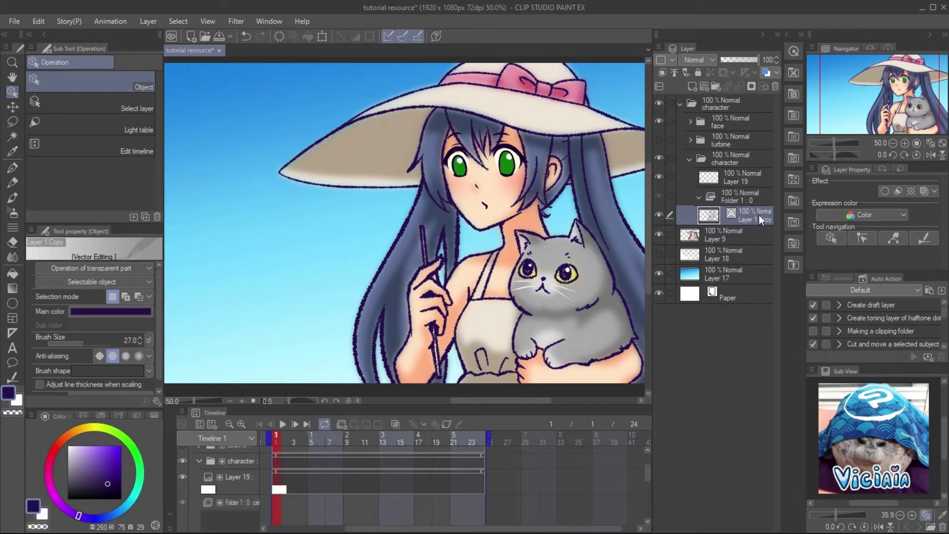
click(735, 215)
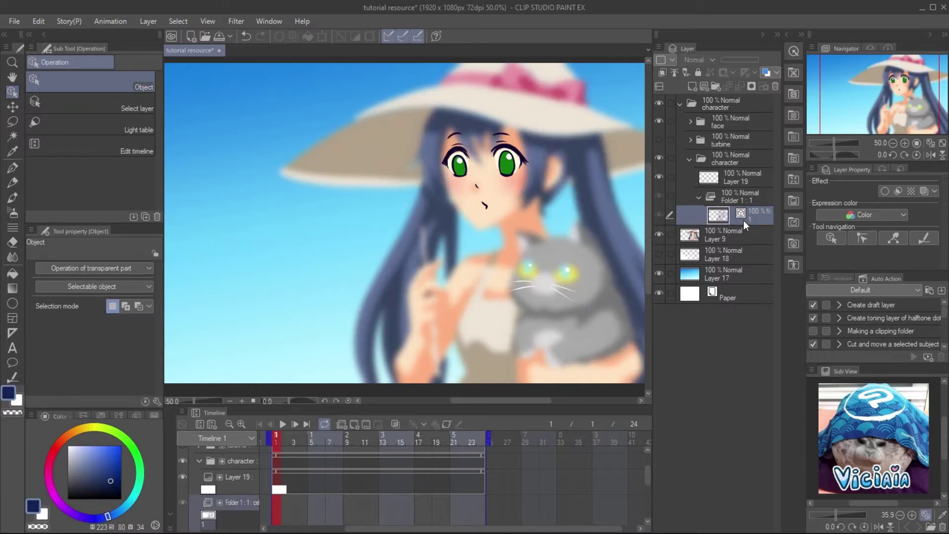
- Assign cel 1 of the line art animation folder to the first frame of the timeline
scroll(375, 505, down, 3)
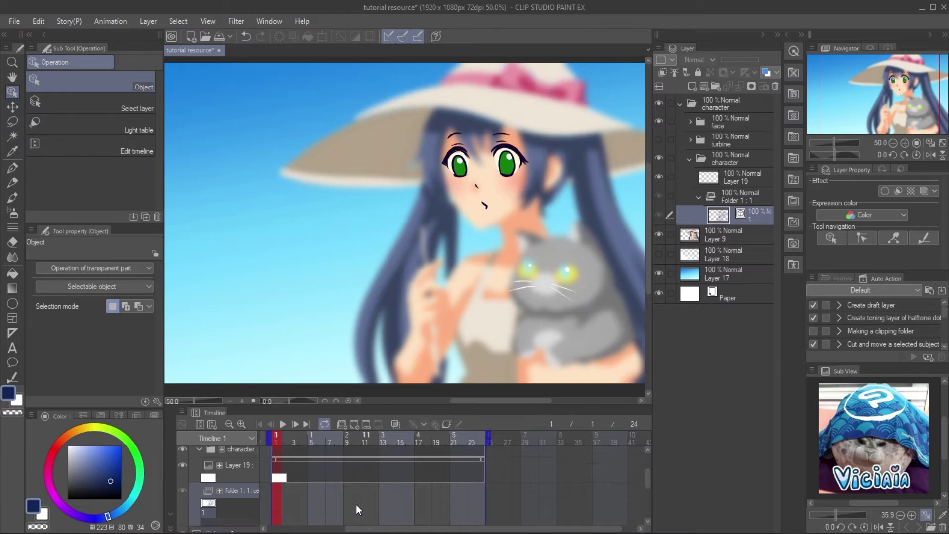
click(364, 426)
click(400, 216)
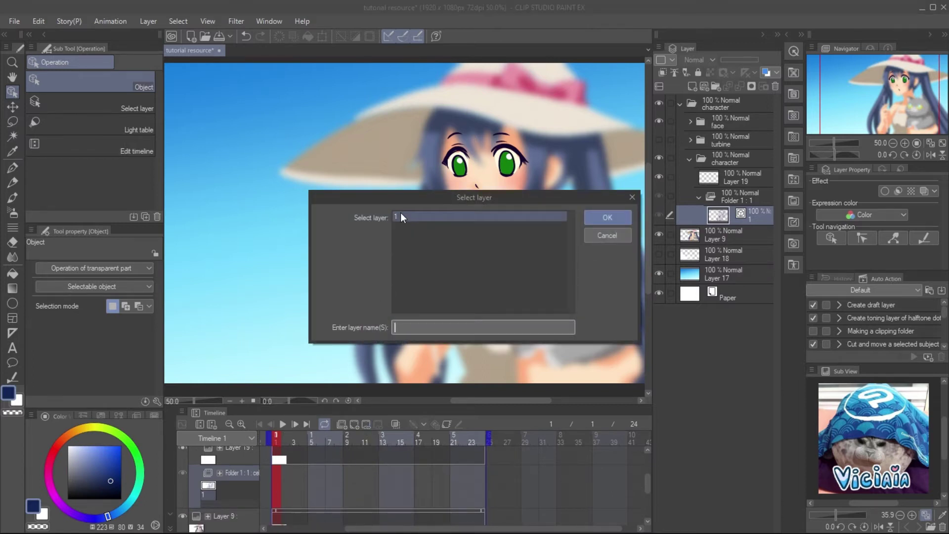
click(612, 219)
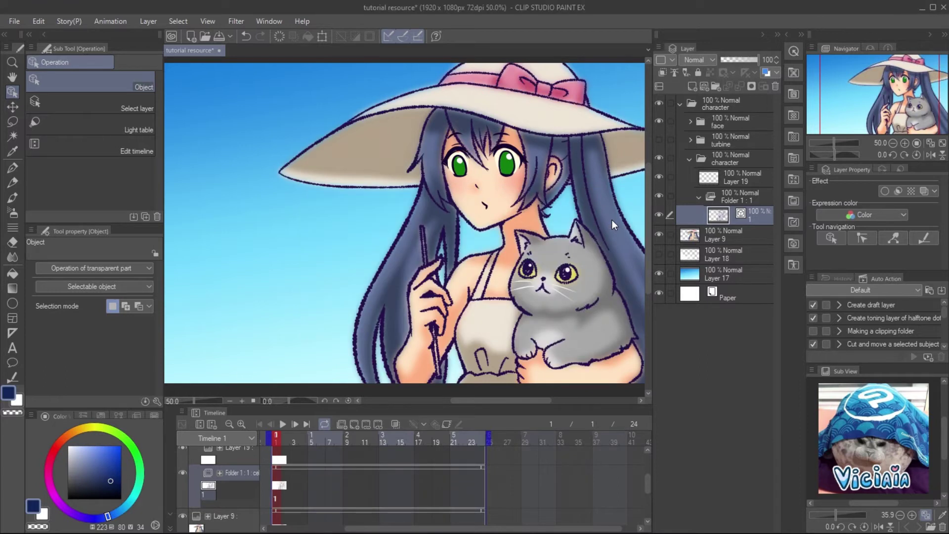
- Duplicate the line art cel as cel 2 and assign it to frame 2
click(693, 86)
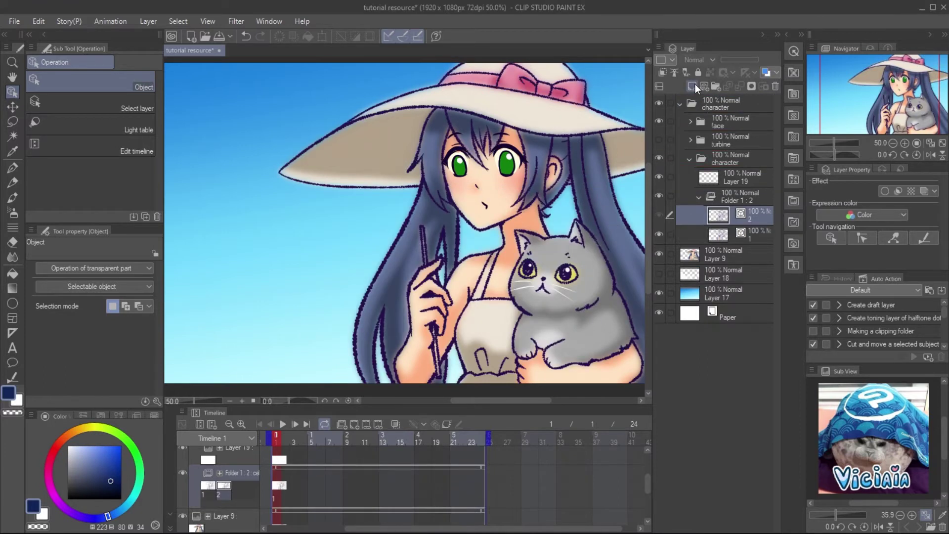
click(286, 488)
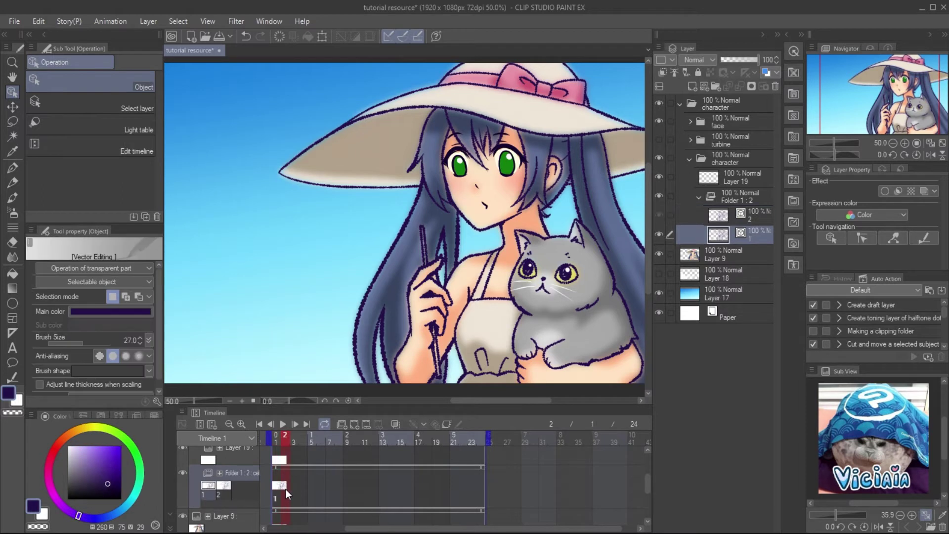
right_click(287, 473)
click(309, 259)
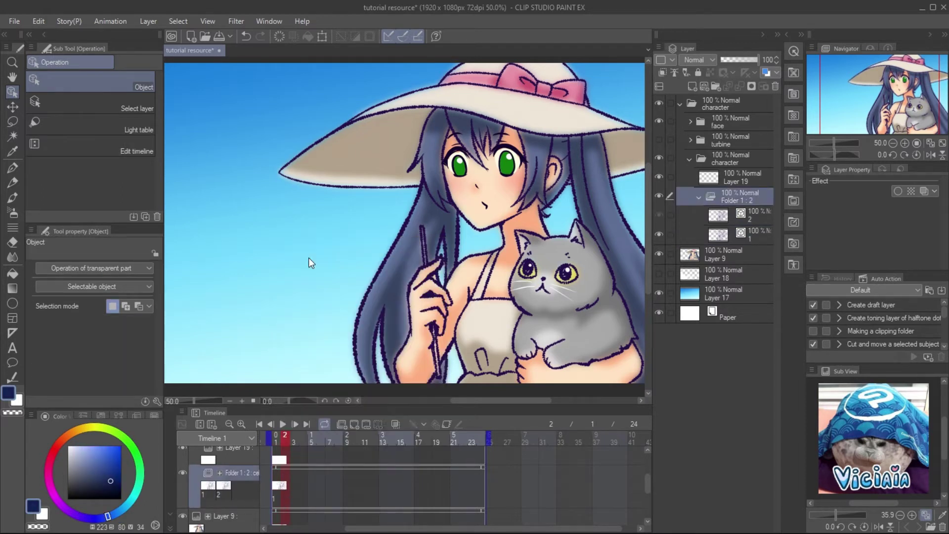
- Set the brush tip thickness of cel 2's vector lines to 89 and compare the frame with frame 1
click(157, 401)
click(622, 252)
click(770, 200)
click(273, 438)
click(287, 439)
click(640, 230)
click(770, 260)
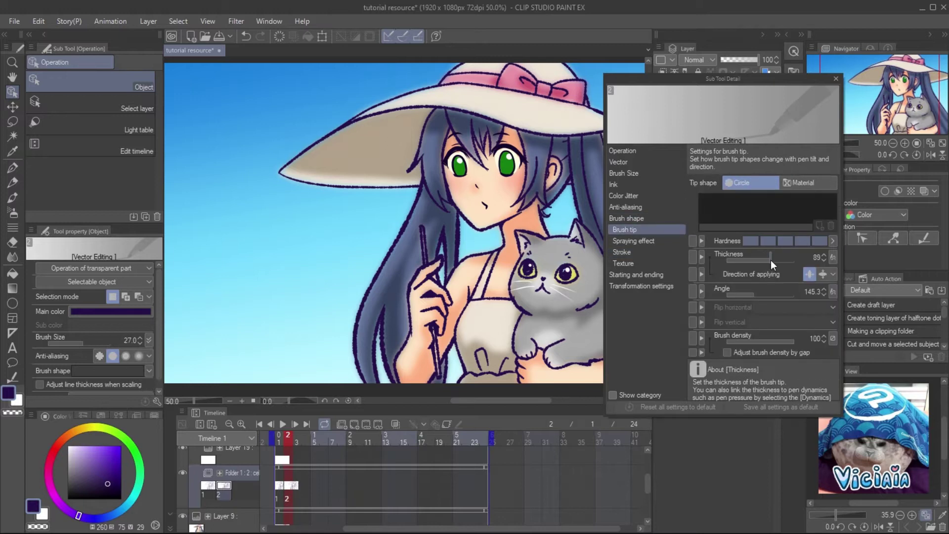
click(280, 438)
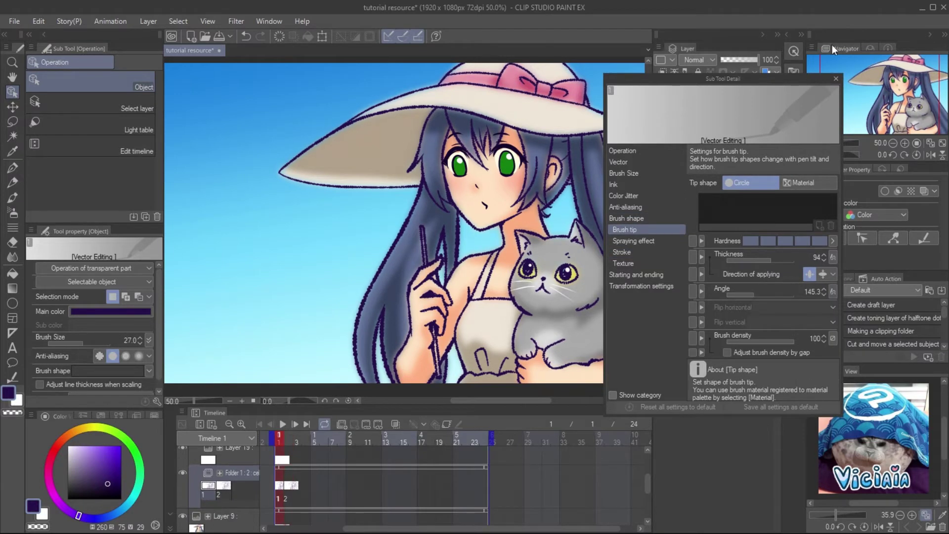
click(836, 79)
- Duplicate cel 2 as cel 3 and assign the copy to frame 3
click(750, 220)
key(ctrl+c)
key(ctrl+v)
right_click(299, 485)
click(312, 265)
- Set the brush tip thickness of cel 3's vector lines to 83 and switch its direction of applying
click(156, 401)
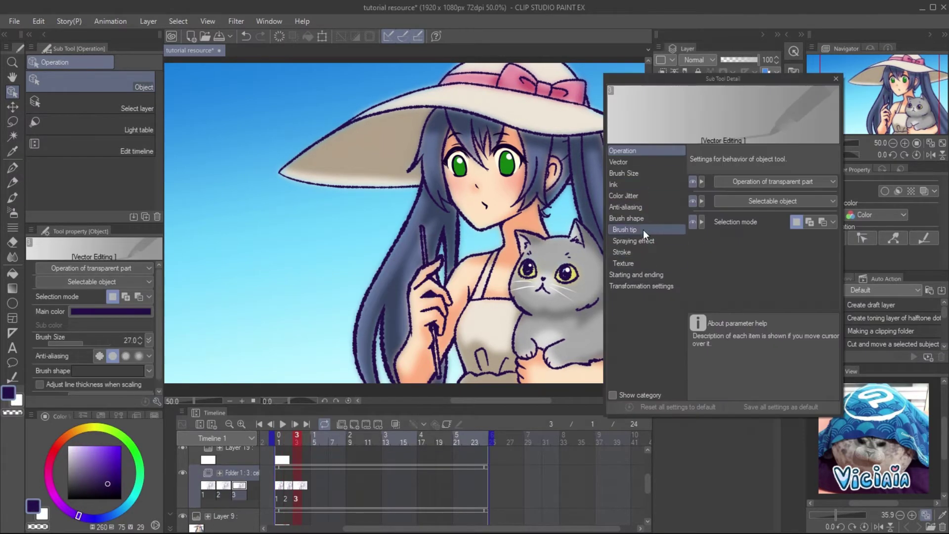
click(624, 230)
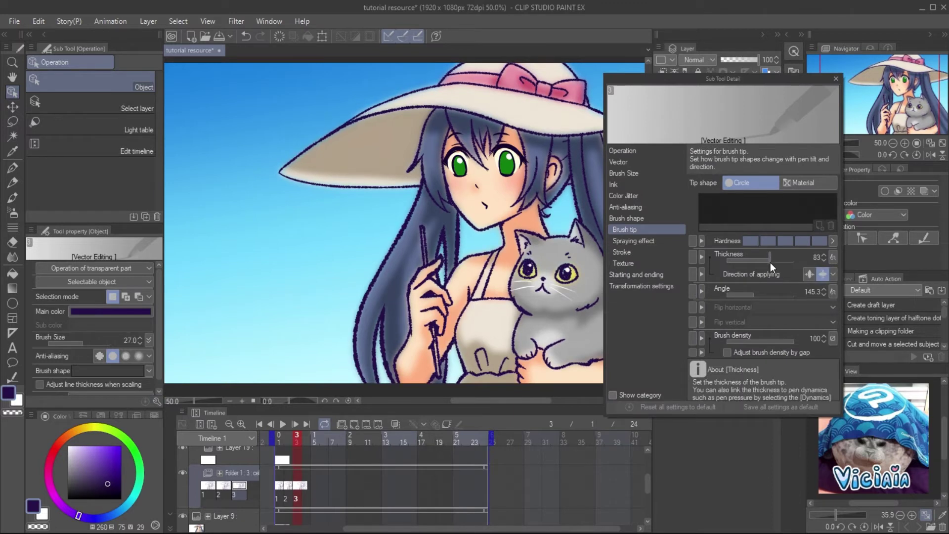
click(633, 241)
click(623, 252)
- Assign cels 1, 2 and 3 in varying order to the frames from frame 4 through frame 24
click(304, 487)
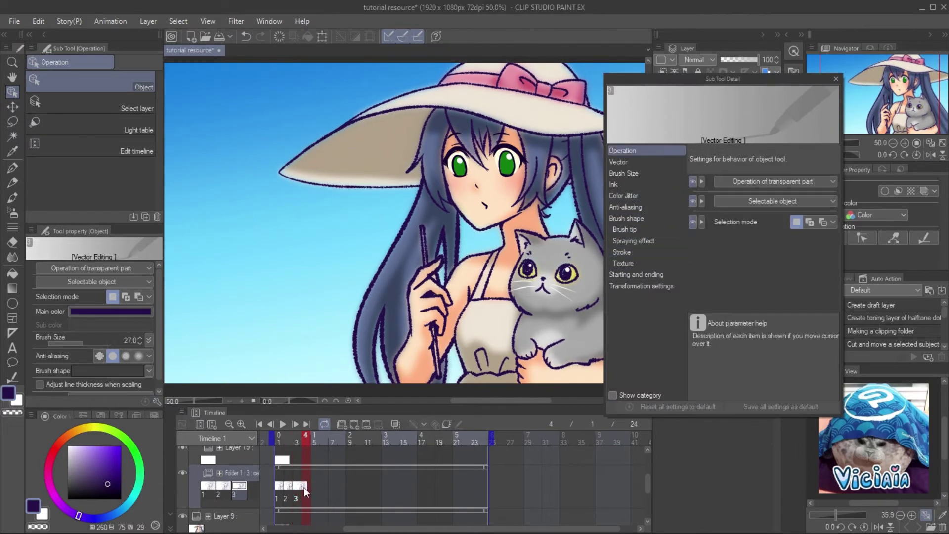
right_click(303, 486)
click(318, 251)
right_click(312, 483)
click(329, 273)
right_click(322, 485)
click(331, 260)
right_click(331, 485)
click(346, 253)
right_click(340, 486)
click(352, 261)
right_click(349, 486)
click(355, 273)
right_click(357, 485)
click(364, 260)
right_click(367, 485)
click(371, 272)
right_click(379, 486)
click(406, 253)
right_click(387, 485)
click(393, 261)
right_click(398, 485)
click(404, 274)
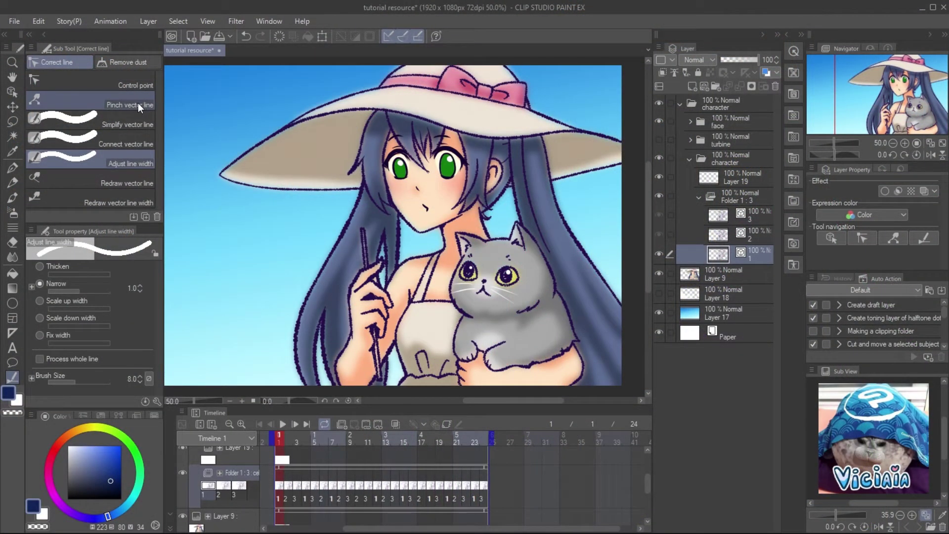
- Prepare the Pinch vector line tool for cel 1 with an effect range of 35 and play back the animation
click(138, 103)
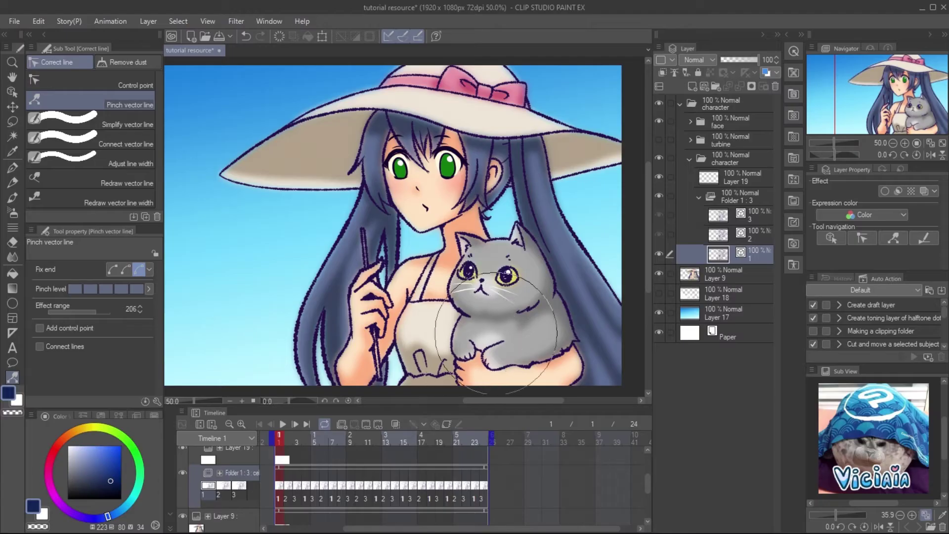
drag(89, 313, 82, 311)
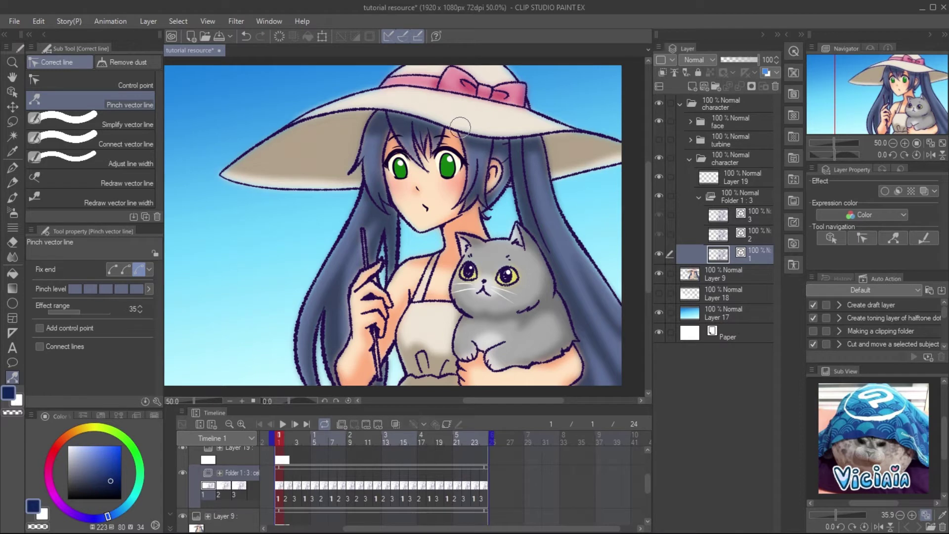
mouse_move(283, 443)
mouse_down()
mouse_move(277, 435)
mouse_move(343, 450)
mouse_move(281, 440)
mouse_move(390, 442)
mouse_move(295, 444)
mouse_up()
click(282, 424)
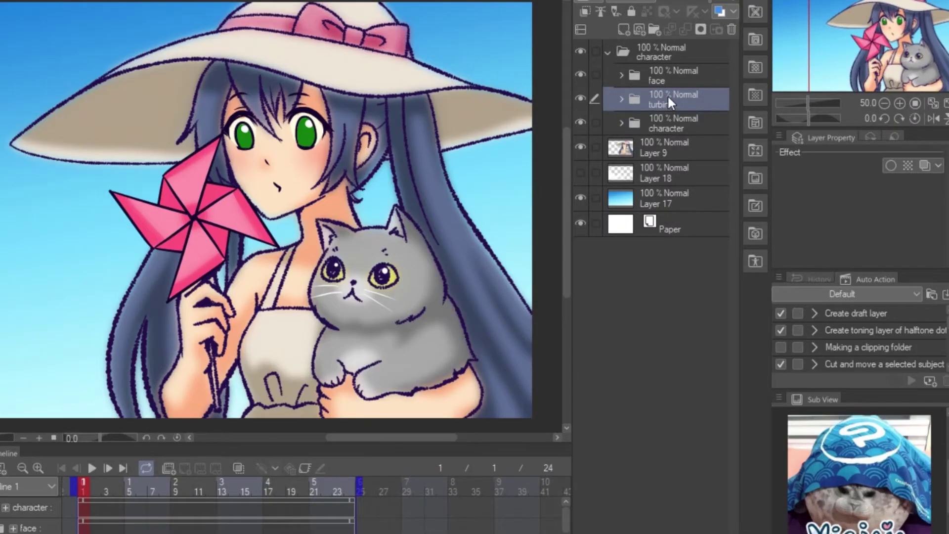
- Convert the turbine folder to a file object with the area set to Drawing area, and save its file
right_click(725, 136)
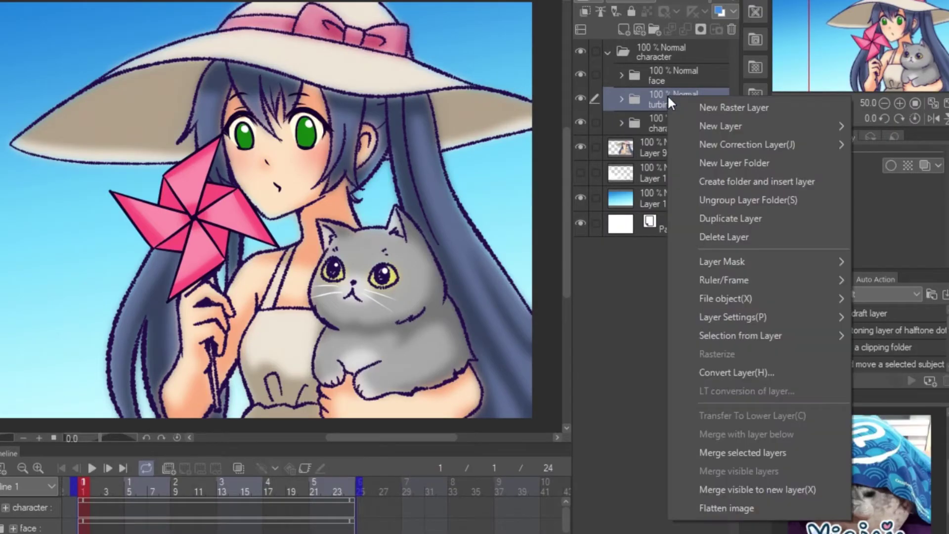
mouse_move(746, 302)
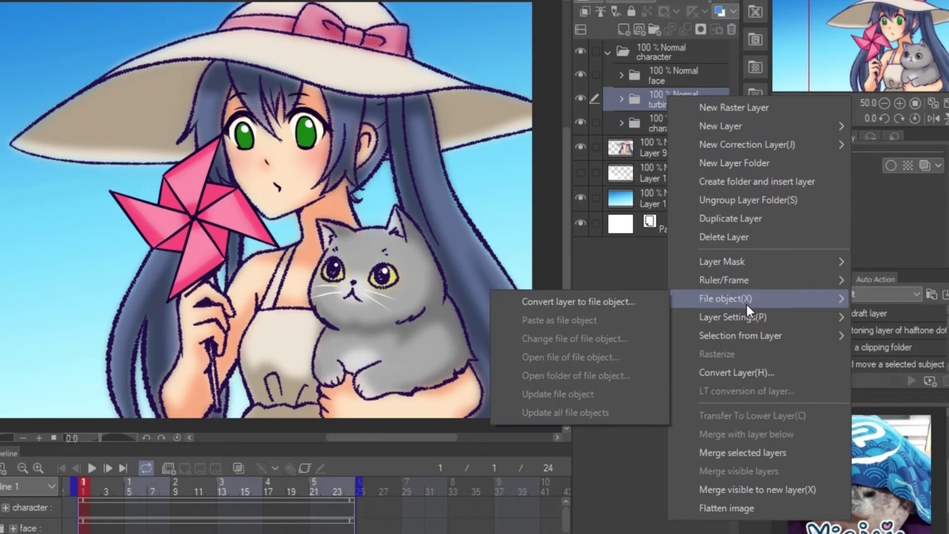
click(600, 301)
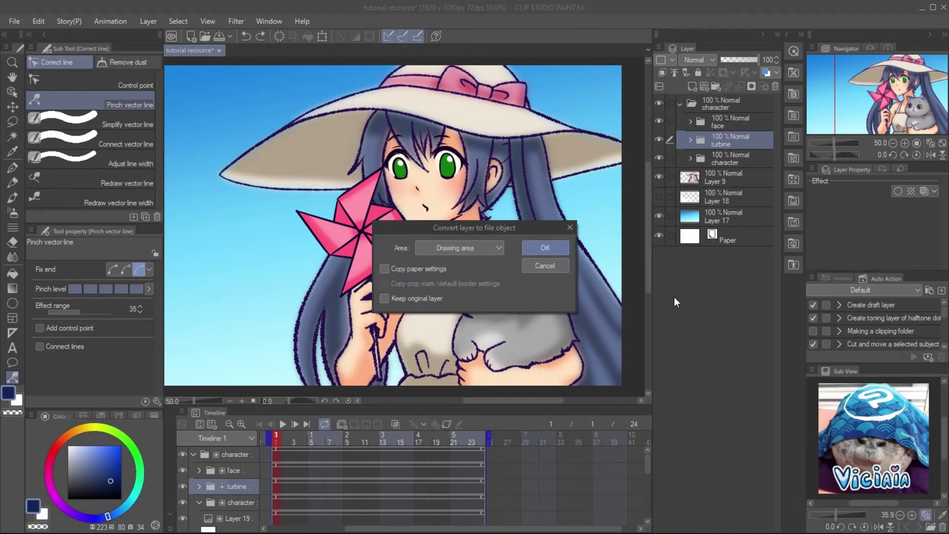
click(485, 248)
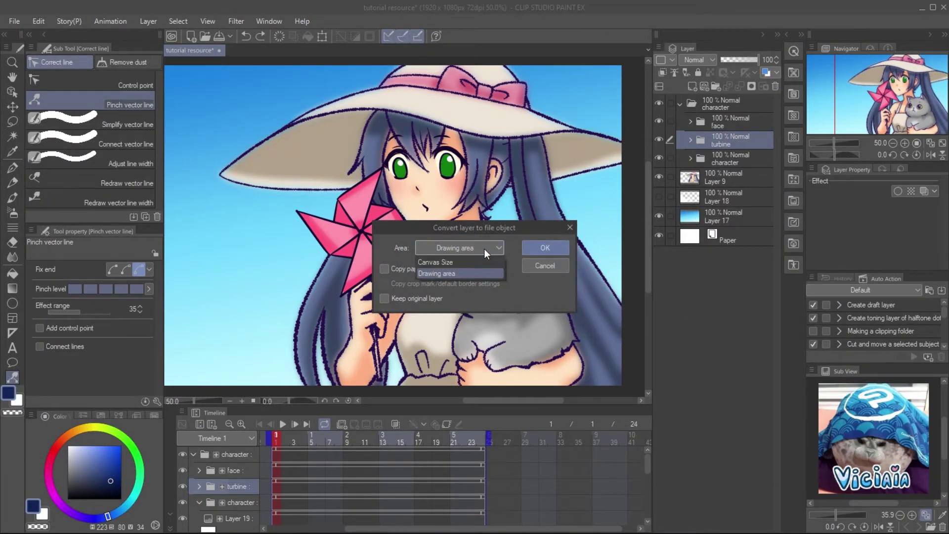
click(484, 248)
click(544, 248)
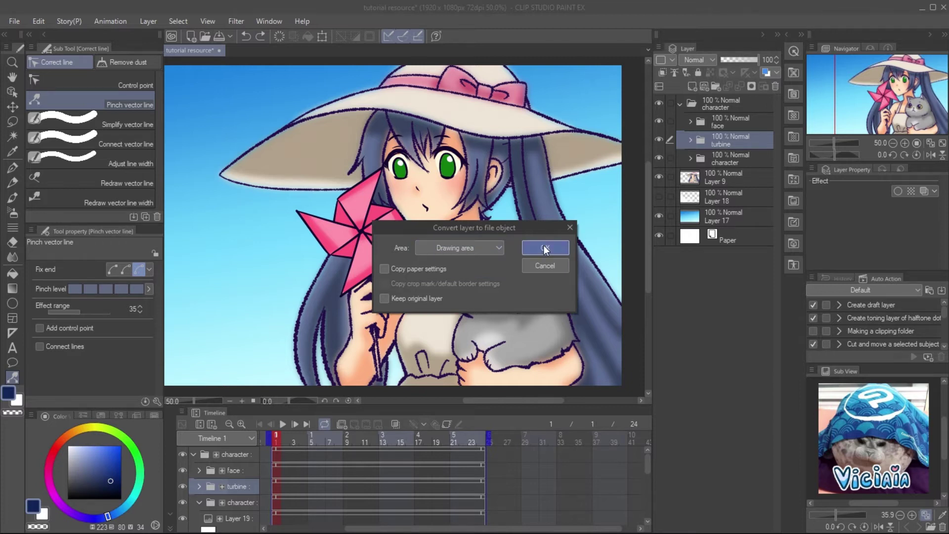
click(373, 263)
click(599, 221)
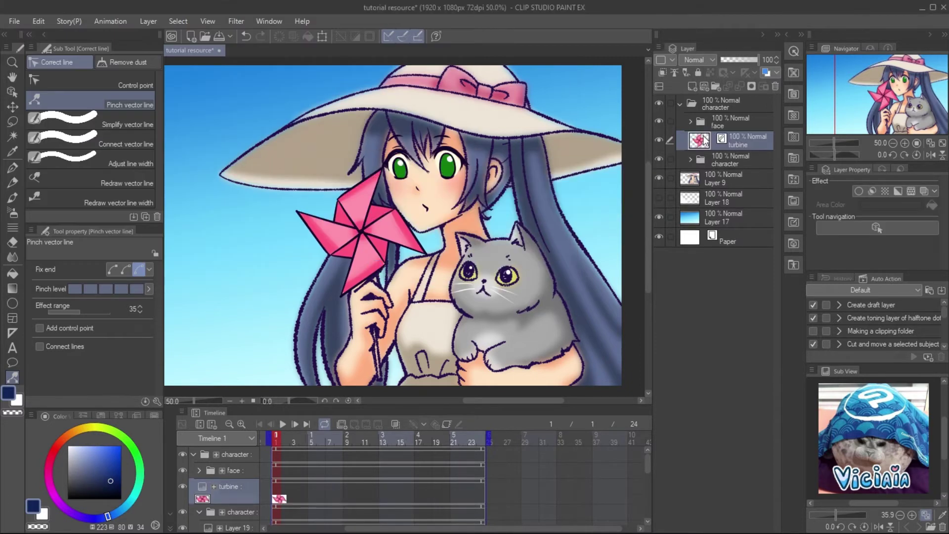
- Open the source file of the turbine file object and enlarge the timeline area
right_click(723, 141)
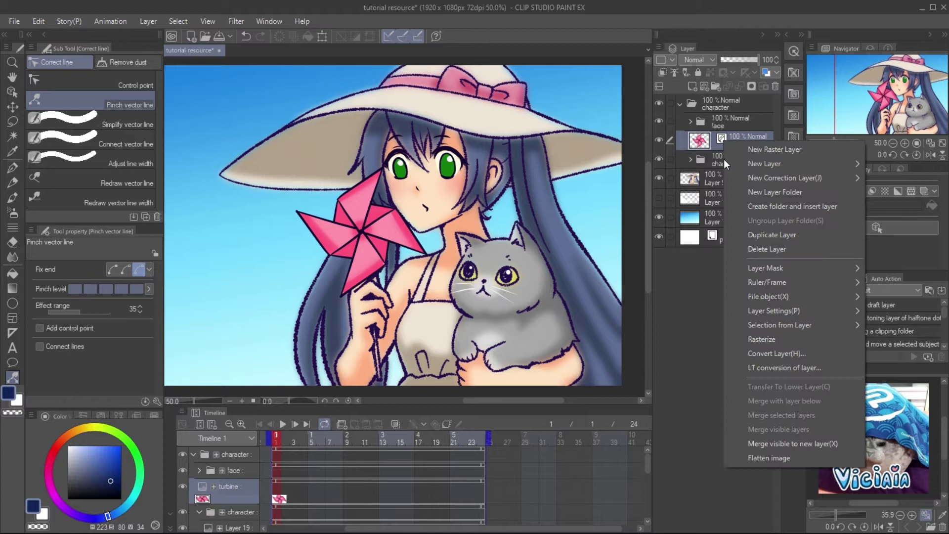
mouse_move(774, 294)
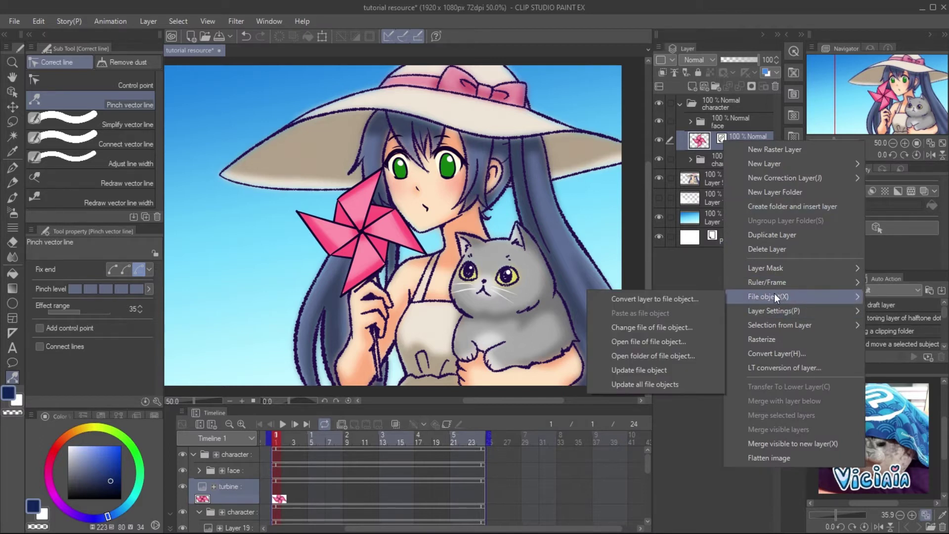
click(660, 341)
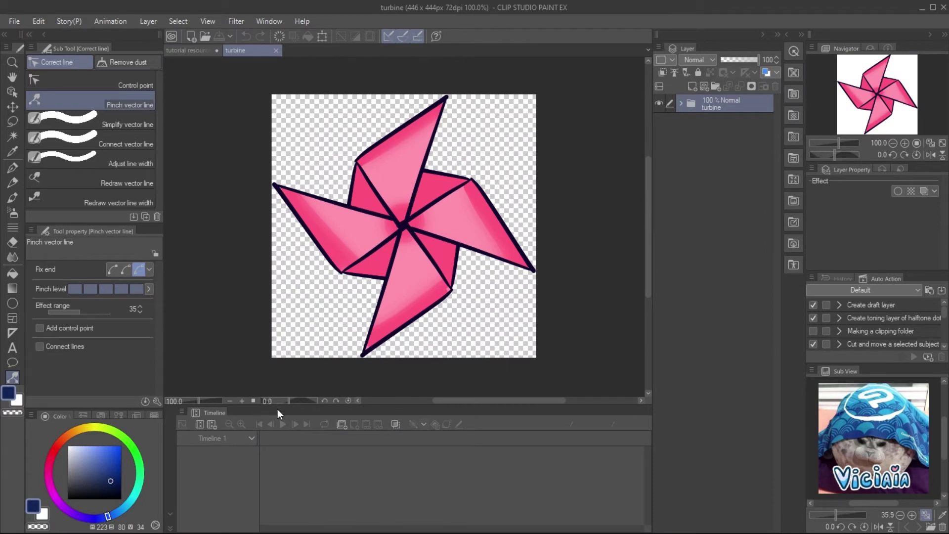
drag(274, 408, 274, 350)
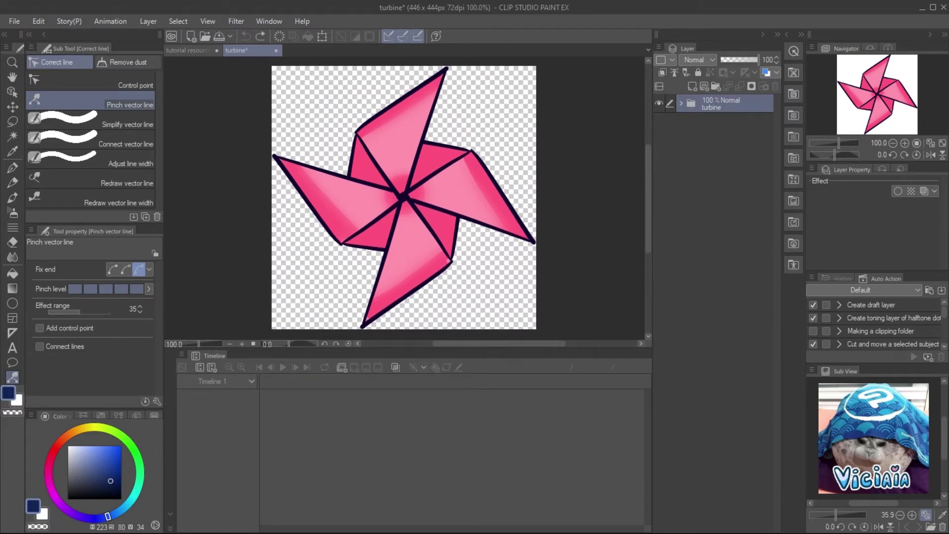
- Change the turbine canvas size to 476 px wide and 474 px high with a centred reference point
click(40, 22)
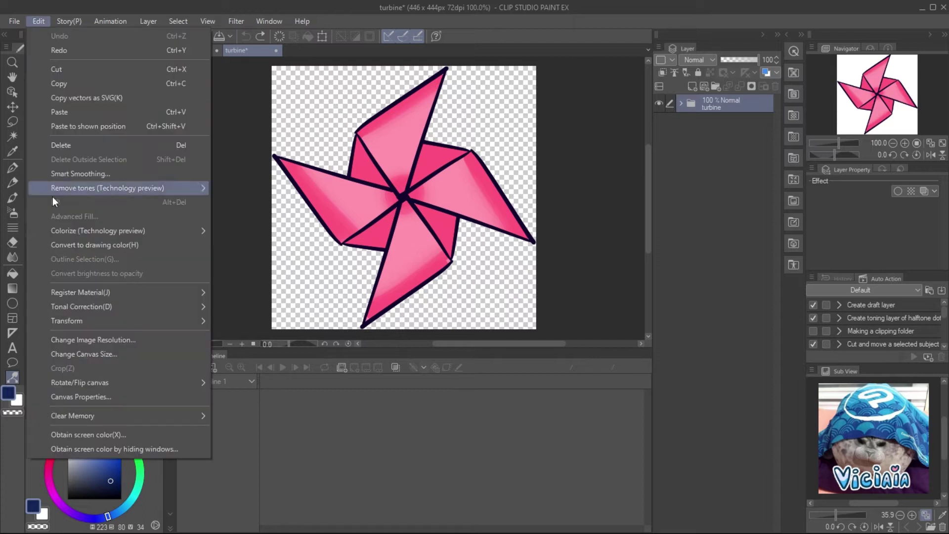
click(109, 355)
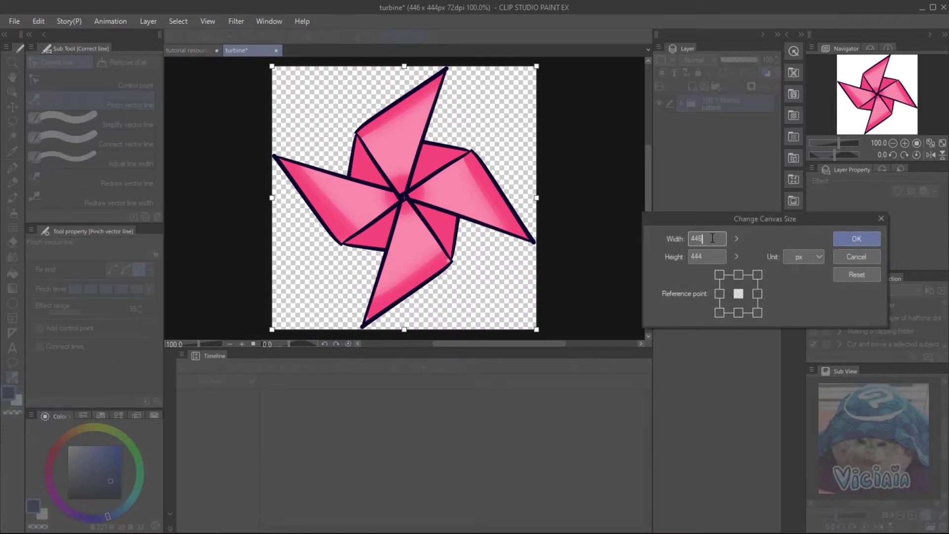
key(BackSpace)
text(7)
click(700, 254)
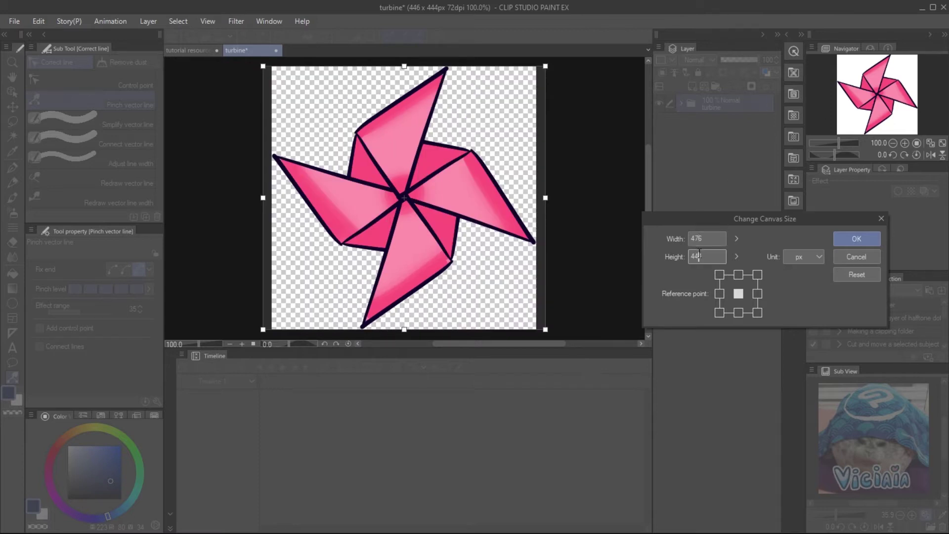
key(BackSpace)
text(7)
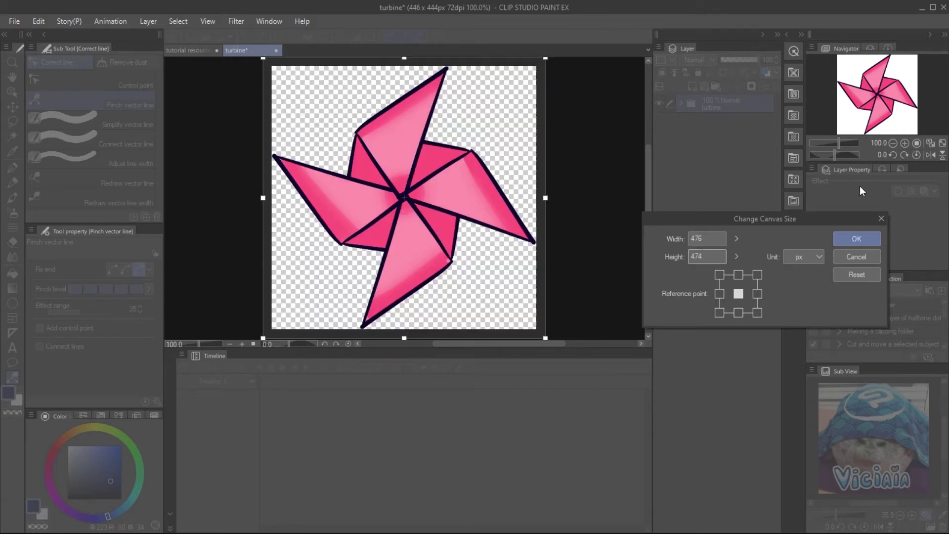
click(856, 239)
- Merge the pinwheel's colour layers beneath the line art into a single layer
click(681, 103)
click(721, 149)
shift+click(722, 197)
right_click(737, 146)
click(781, 418)
- Apply a Gaussian blur with strength 23.50 to the merged pinwheel colour layer
click(236, 21)
mouse_move(264, 37)
click(346, 67)
click(625, 263)
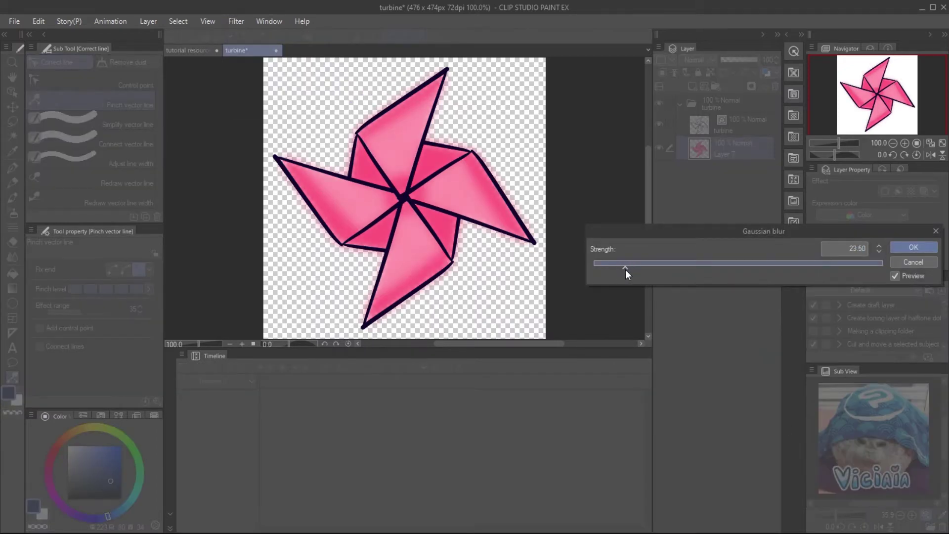
key(Return)
- Adjust the stroke gap of the pinwheel's vector lines with the Object tool and save the turbine file
click(13, 91)
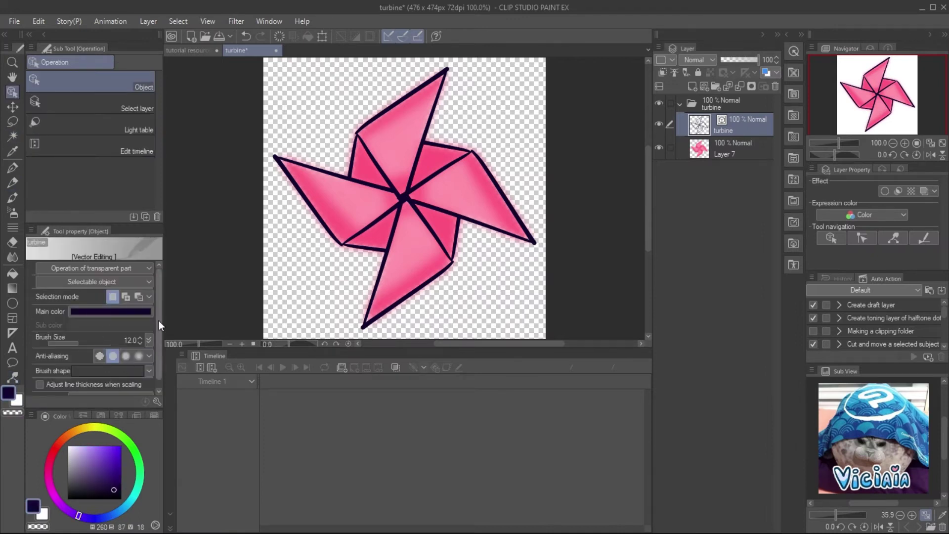
scroll(153, 346, down, 1)
click(157, 402)
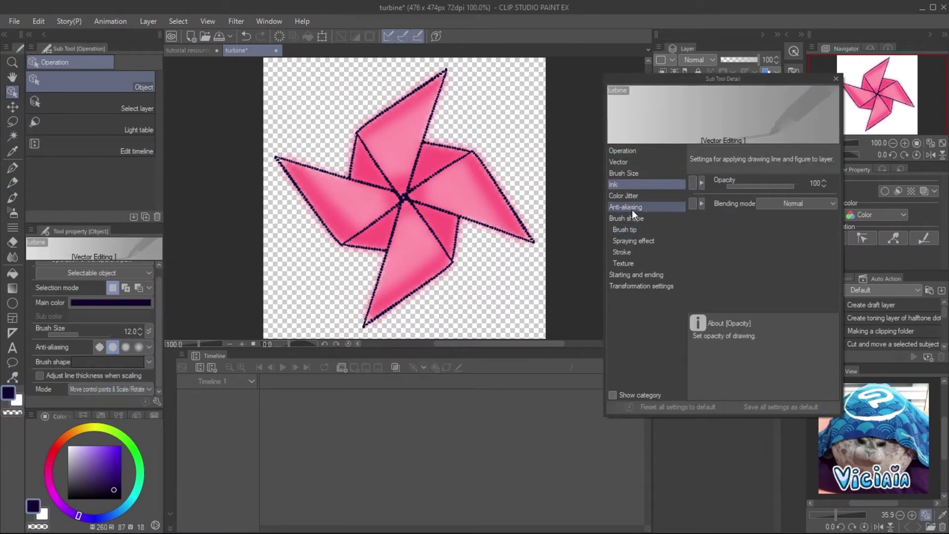
click(647, 252)
drag(786, 197, 768, 197)
click(633, 229)
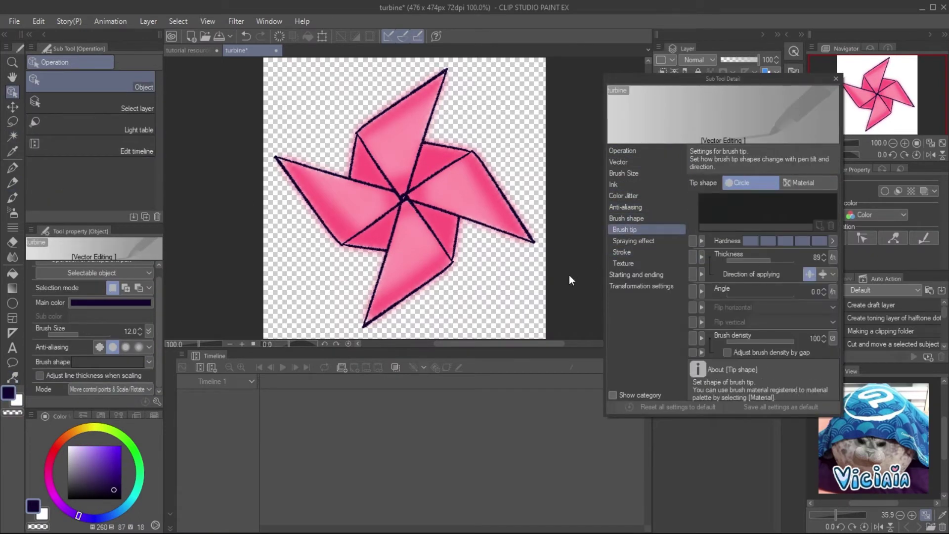
key(ctrl+s)
- Compare the pinwheel with the main illustration and set its lines' brush tip thickness to 183 and angle to 148.4
click(200, 52)
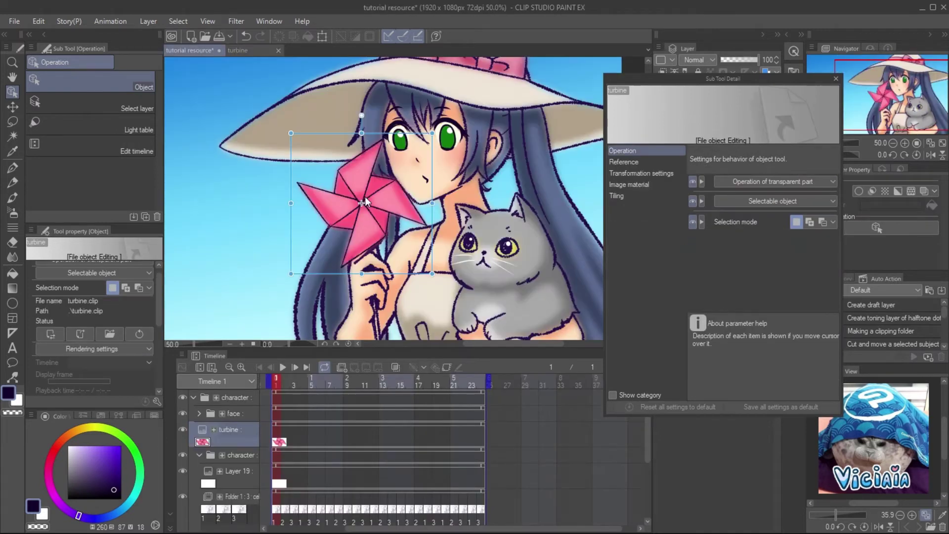
click(235, 51)
click(638, 184)
click(638, 218)
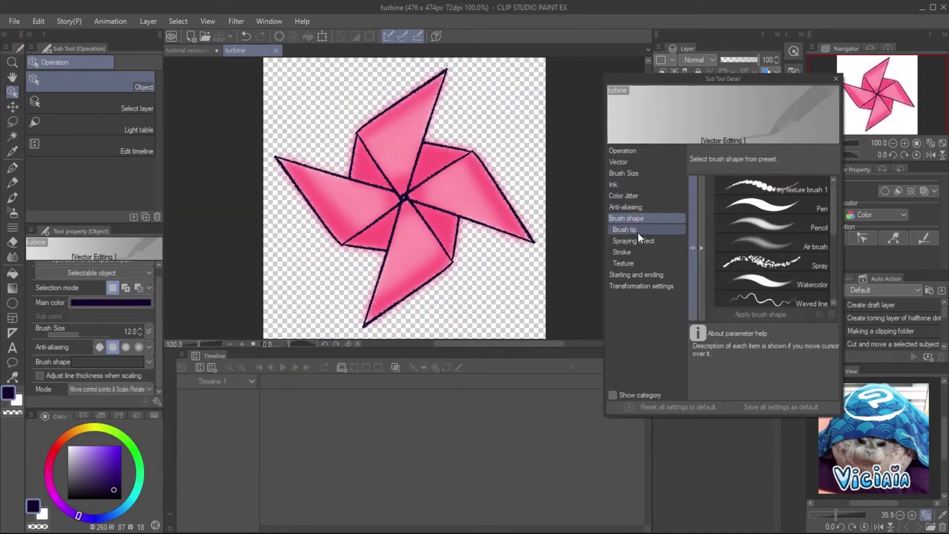
click(638, 230)
click(775, 257)
drag(774, 258, 777, 258)
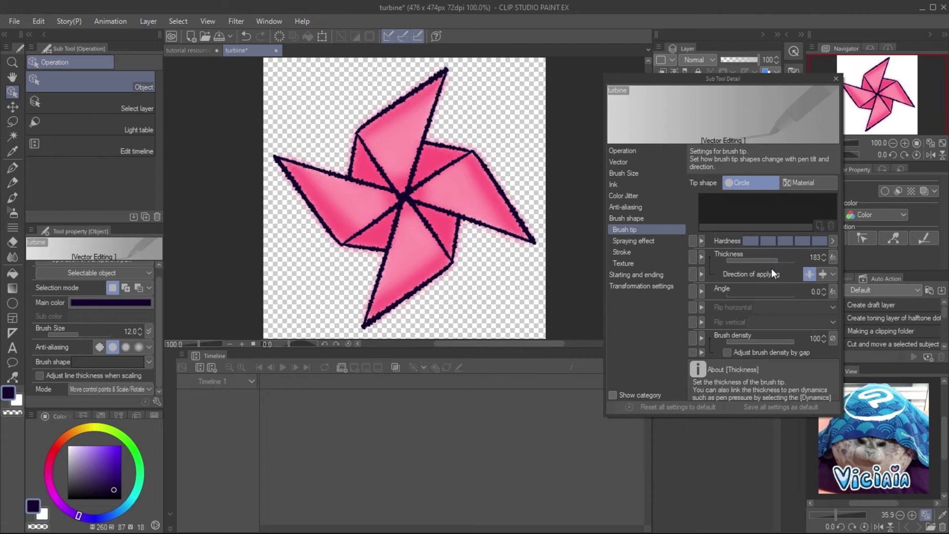
mouse_move(751, 292)
mouse_down()
mouse_move(790, 287)
mouse_move(746, 285)
mouse_move(754, 287)
mouse_up()
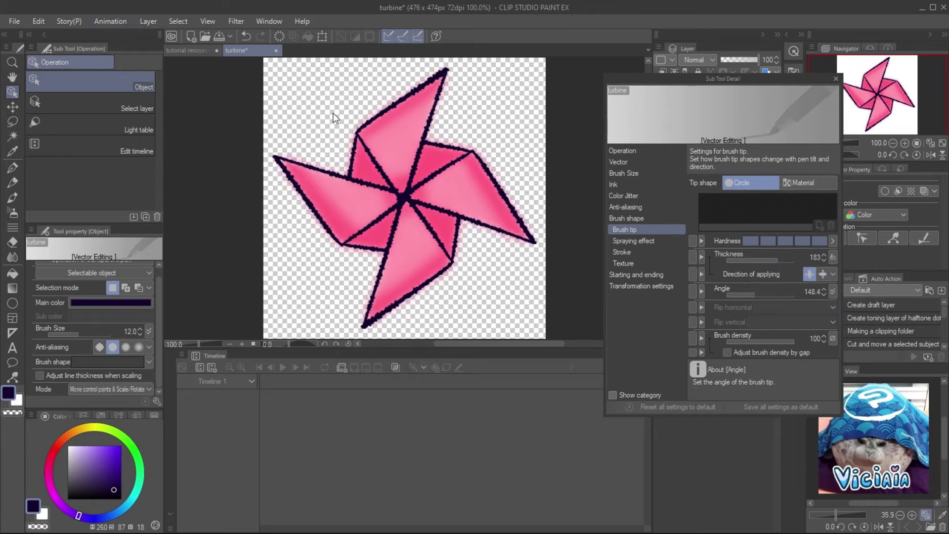
- Place the turbine canvas side by side with the tutorial resource canvas and save the turbine file
drag(258, 51, 645, 63)
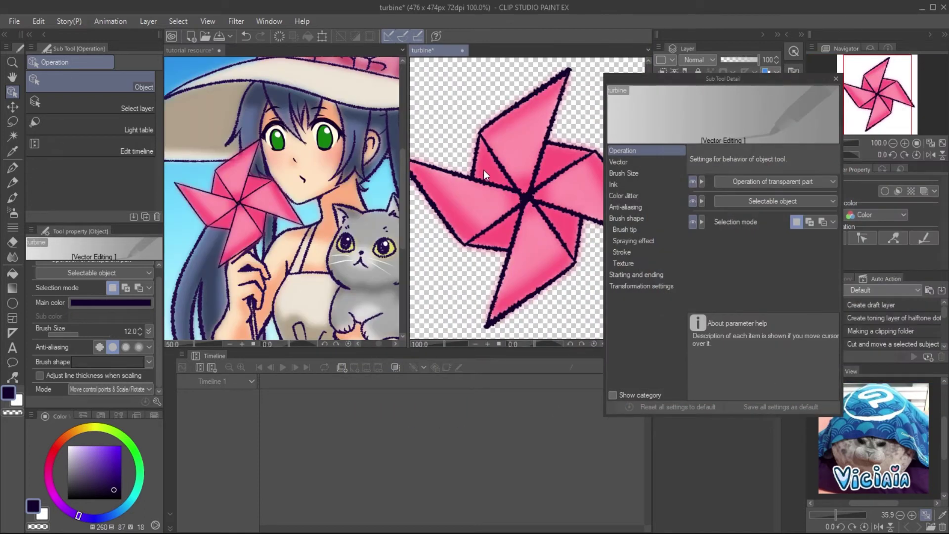
key(ctrl+s)
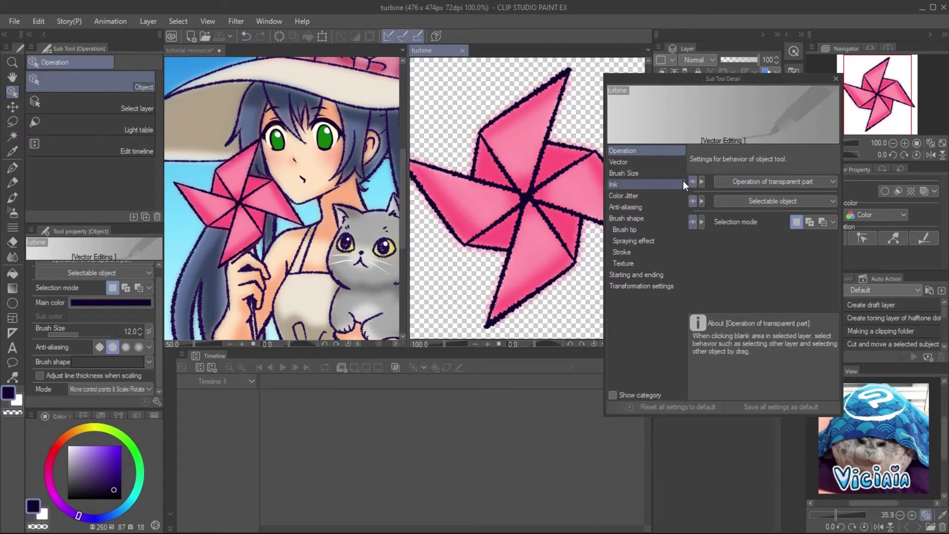
click(655, 217)
click(650, 229)
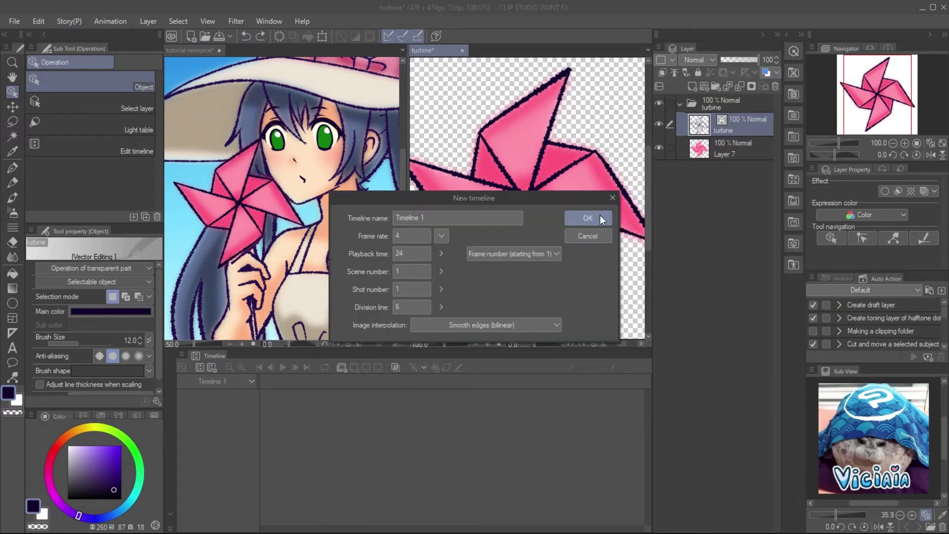
- Create a timeline with frame rate 4 and playback time 24, and open the brush tip settings for cel 2's lines
click(600, 218)
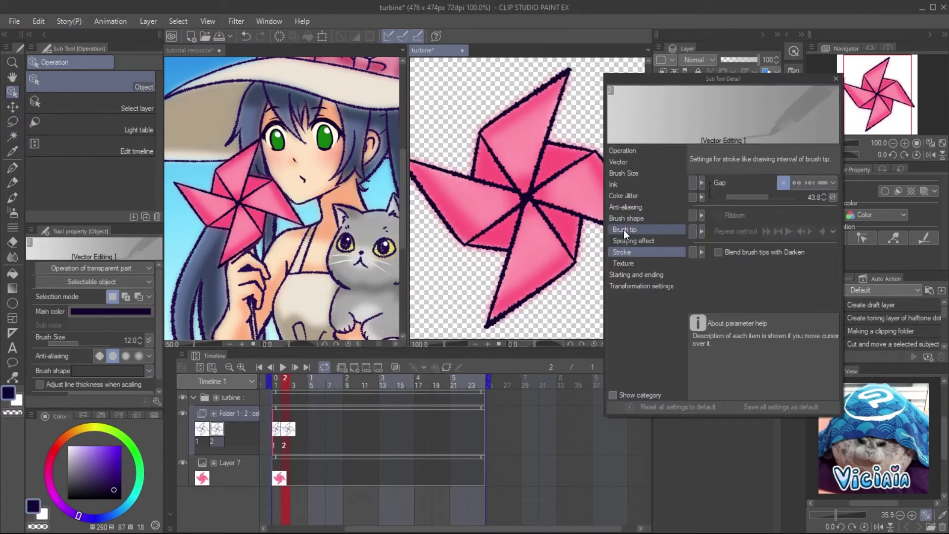
click(623, 229)
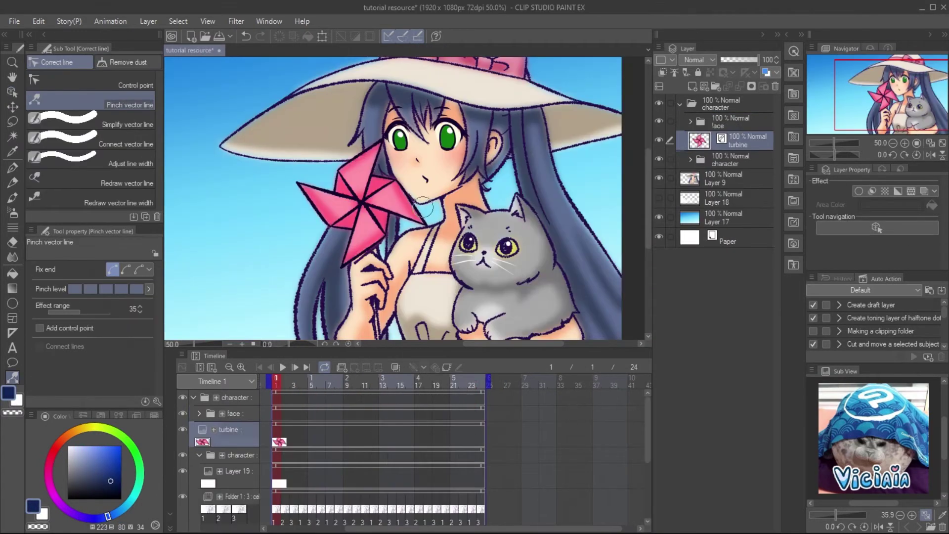
- Check the existing pinwheel across the timeline and import the turbine file as a new file object
drag(274, 384, 387, 380)
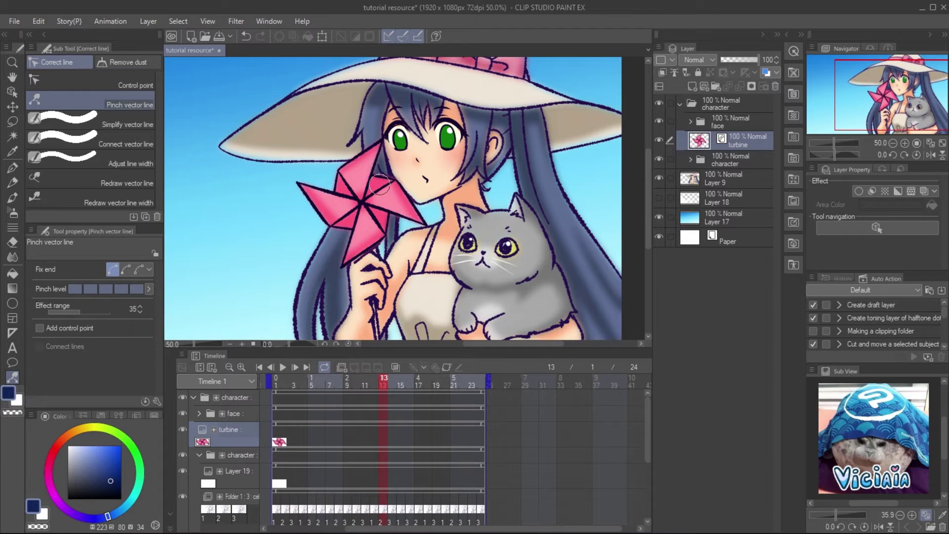
click(15, 21)
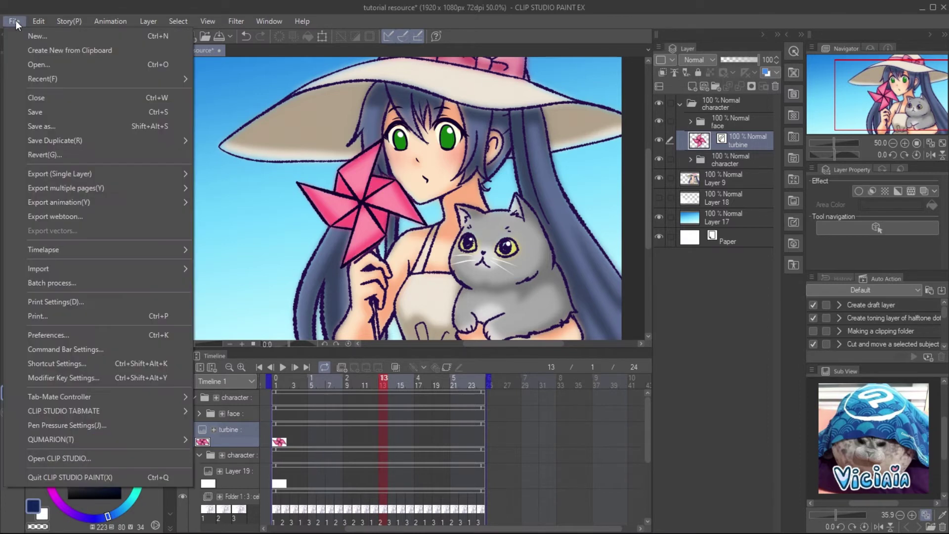
mouse_move(81, 187)
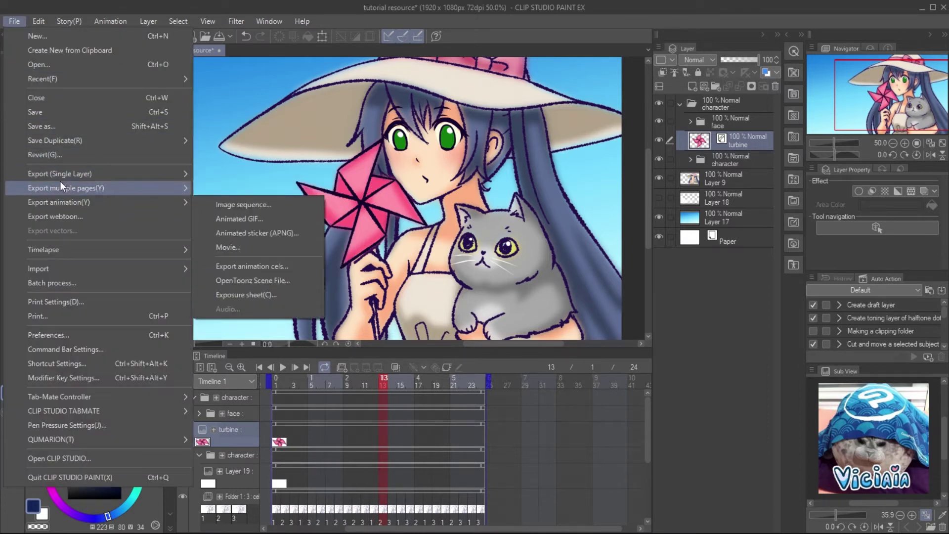
mouse_move(117, 270)
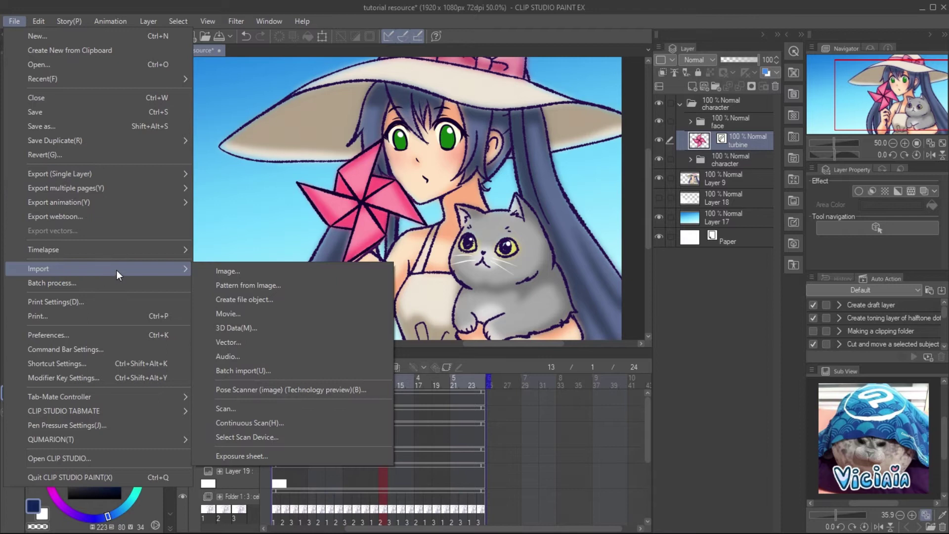
click(254, 298)
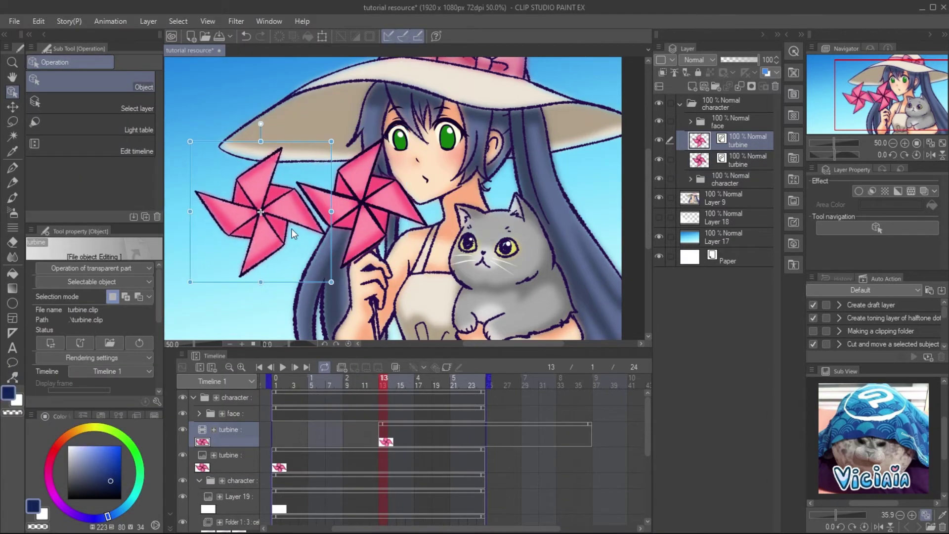
- Shift the new turbine file object's clip to start at frame 1 and scrub through the timeline
drag(384, 383, 480, 396)
drag(447, 428, 340, 428)
drag(346, 383, 464, 396)
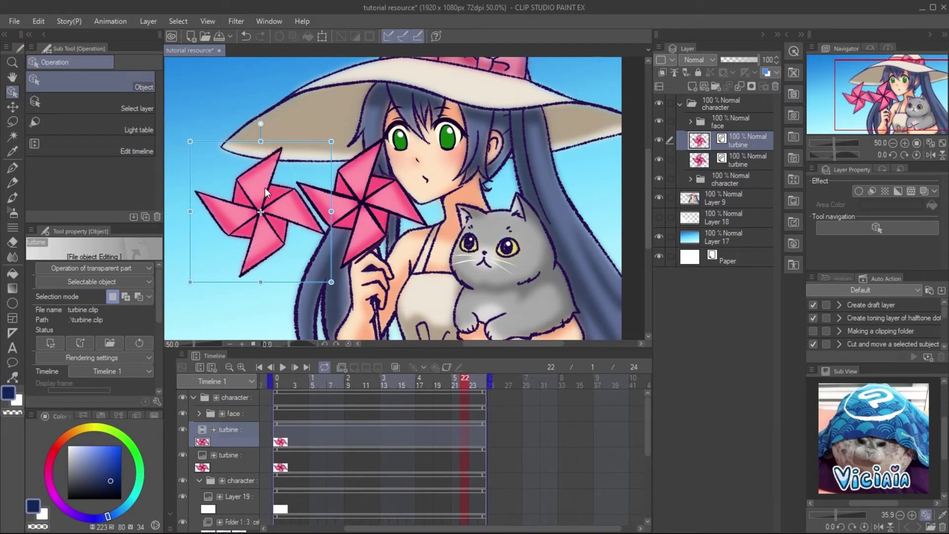
- Position the new pinwheel over the old one in the girl's hand and replace the old turbine layer
drag(264, 188, 361, 180)
drag(753, 158, 753, 134)
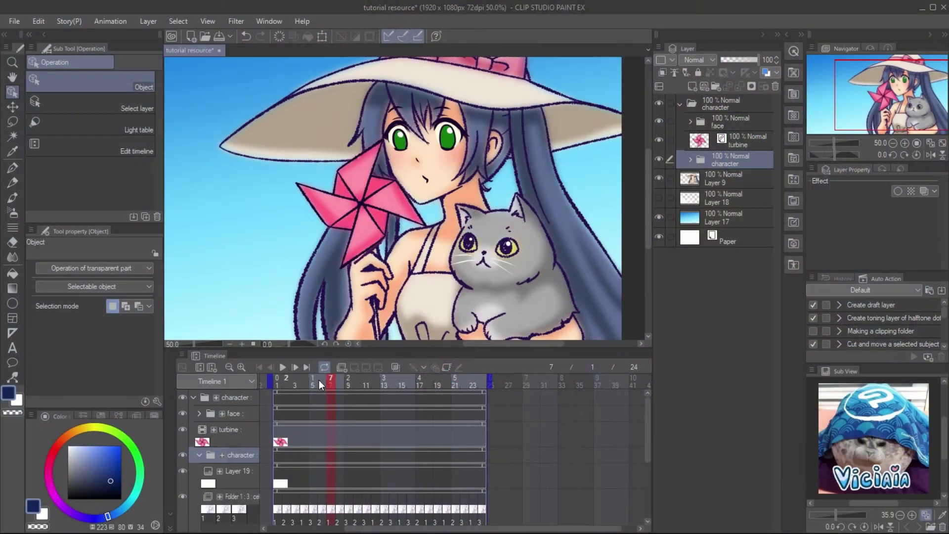
- Enable keyframes on the turbine layer and add a linear interpolation keyframe at frame 1
click(282, 426)
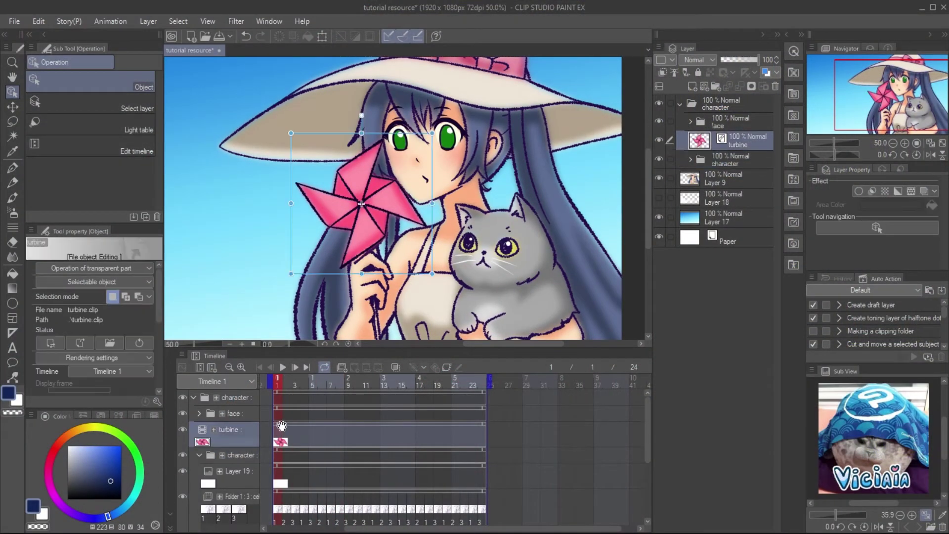
click(447, 367)
click(423, 366)
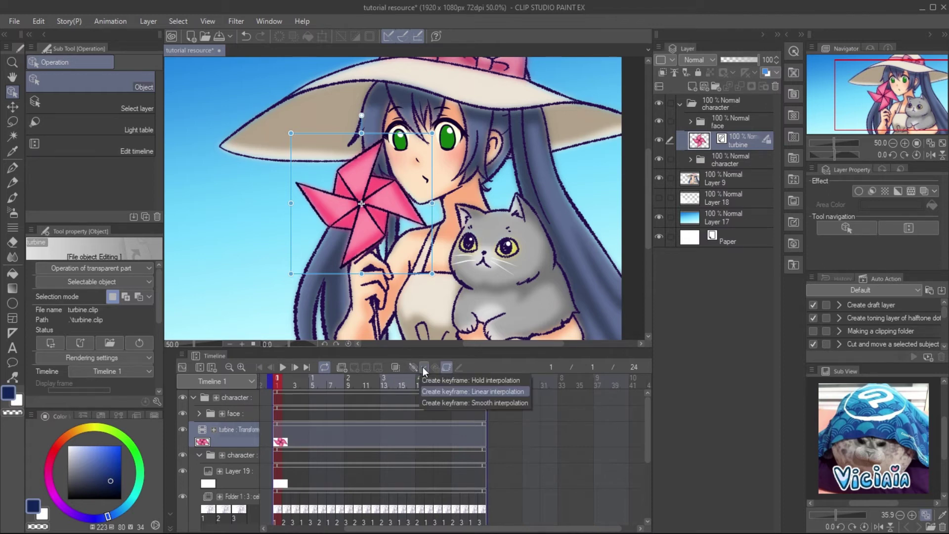
click(279, 440)
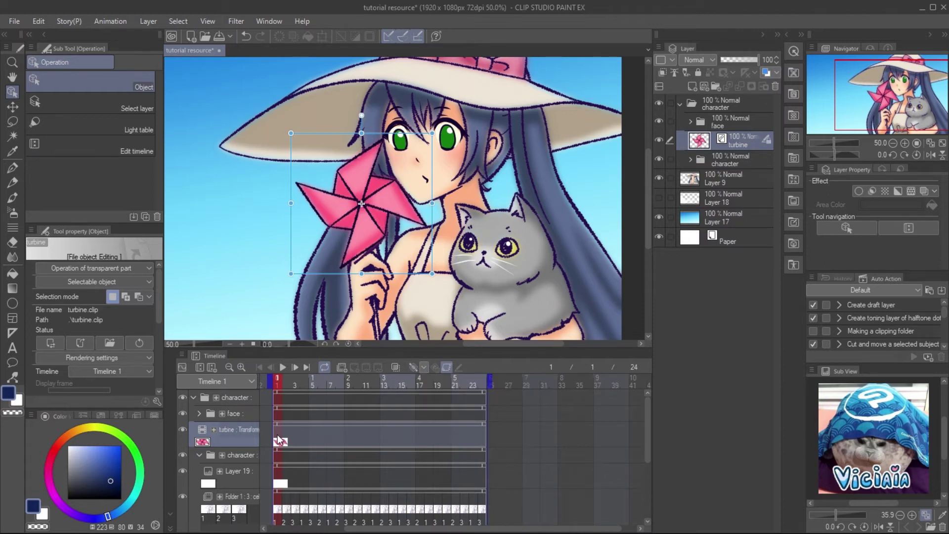
click(413, 368)
- Rotate the pinwheel at frame 24 to create a second keyframe and play back the animation
click(480, 433)
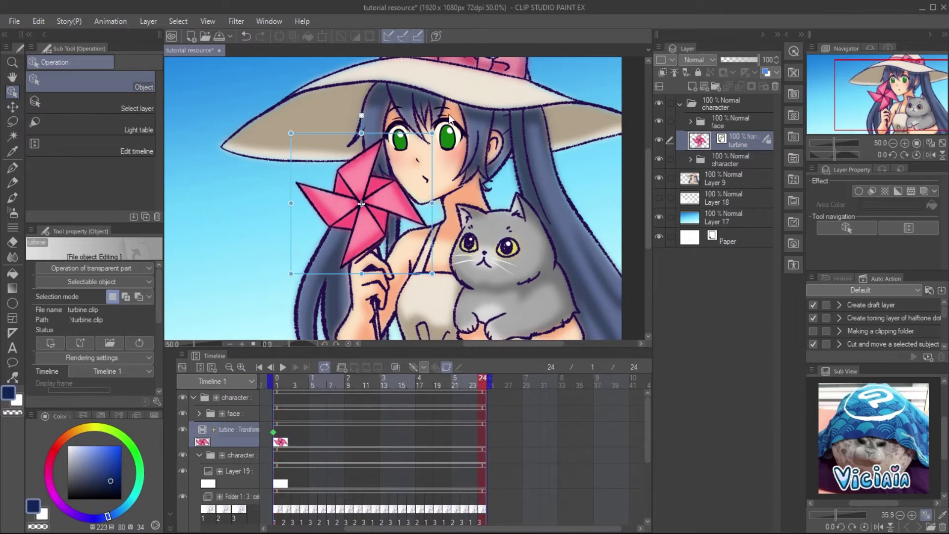
drag(439, 128, 456, 322)
click(283, 366)
click(283, 366)
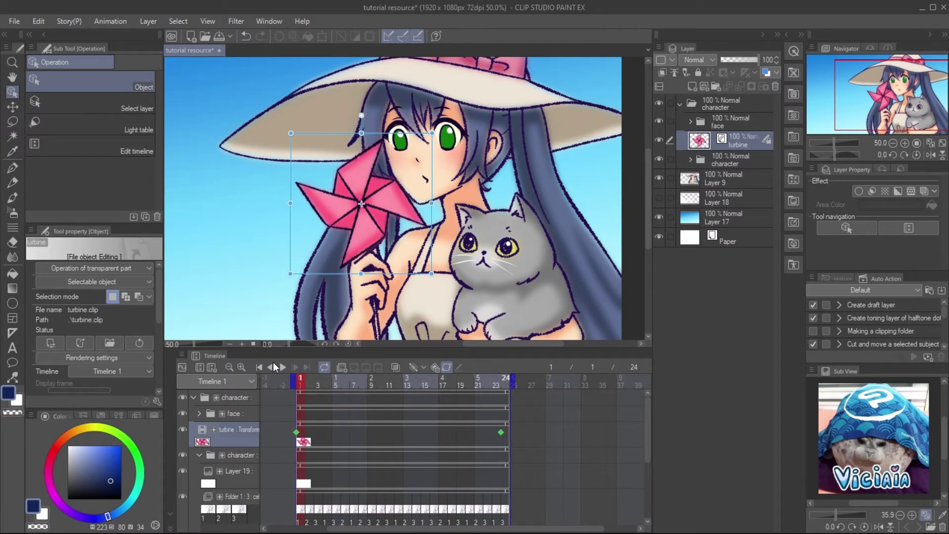
- Fine-tune the pinwheel's rotation on the frame 24 keyframe so its blades match their starting position
drag(300, 377, 490, 373)
click(497, 372)
click(500, 432)
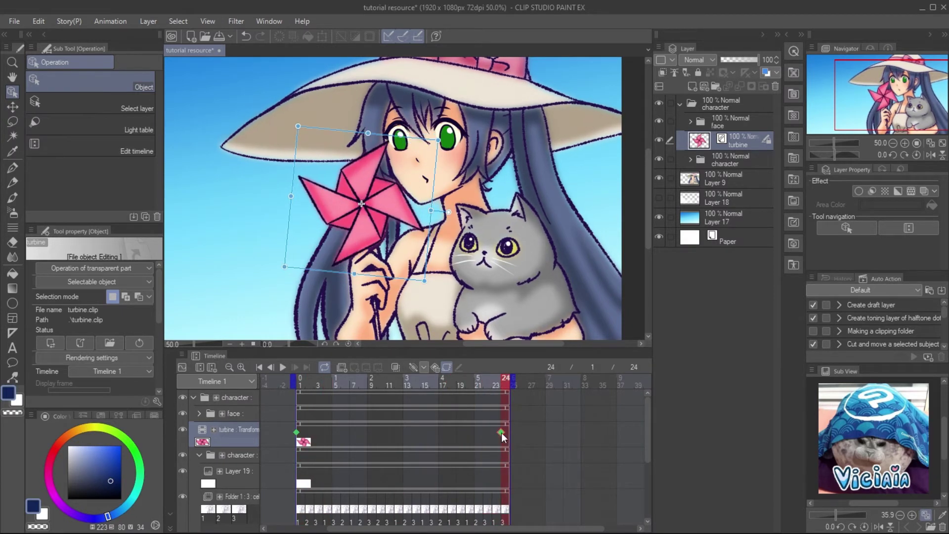
drag(443, 138, 436, 129)
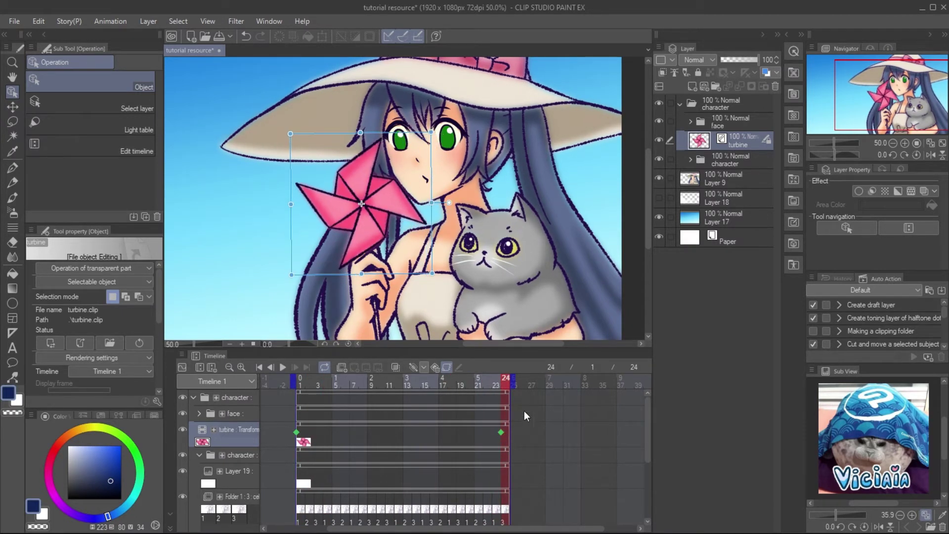
- Set the pinwheel's rotation angle to 360 at frame 24 and play back the animation
drag(157, 289, 162, 354)
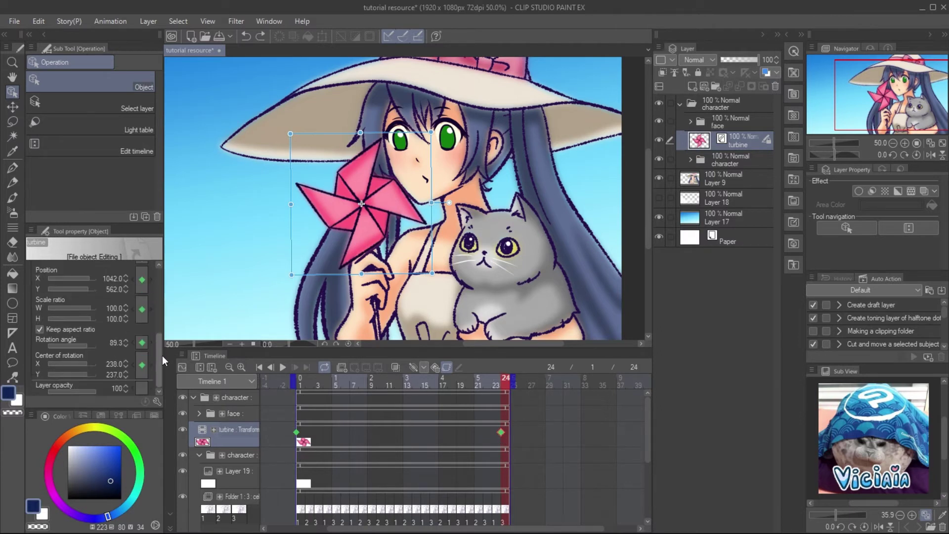
click(115, 342)
text(360)
key(Return)
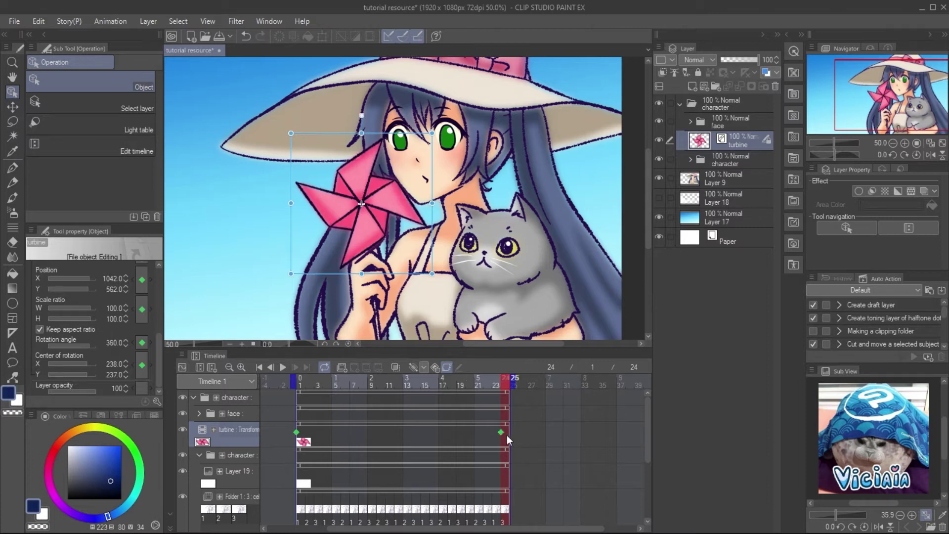
click(283, 367)
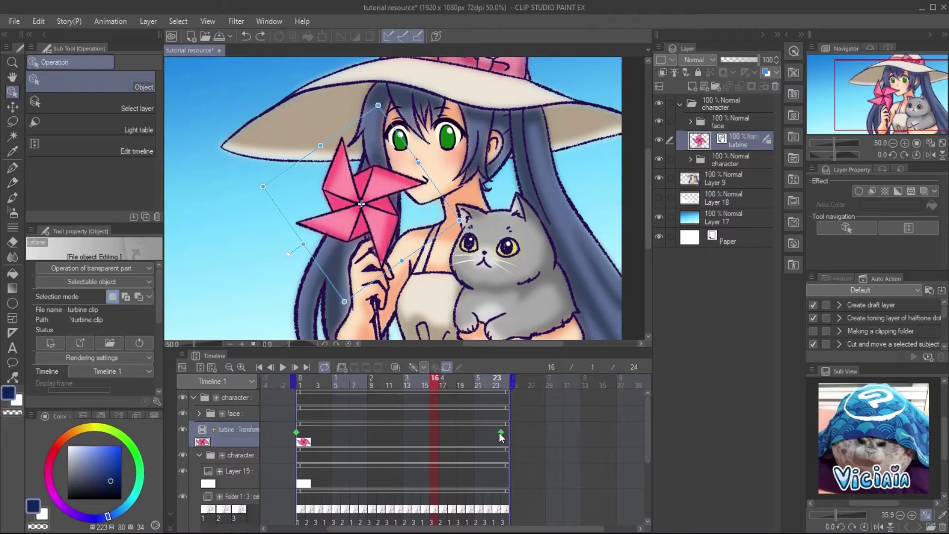
- Try repositioning the turbine layer's rotation keyframes on the timeline, with one at frame 4
click(499, 432)
drag(348, 434, 320, 433)
click(296, 433)
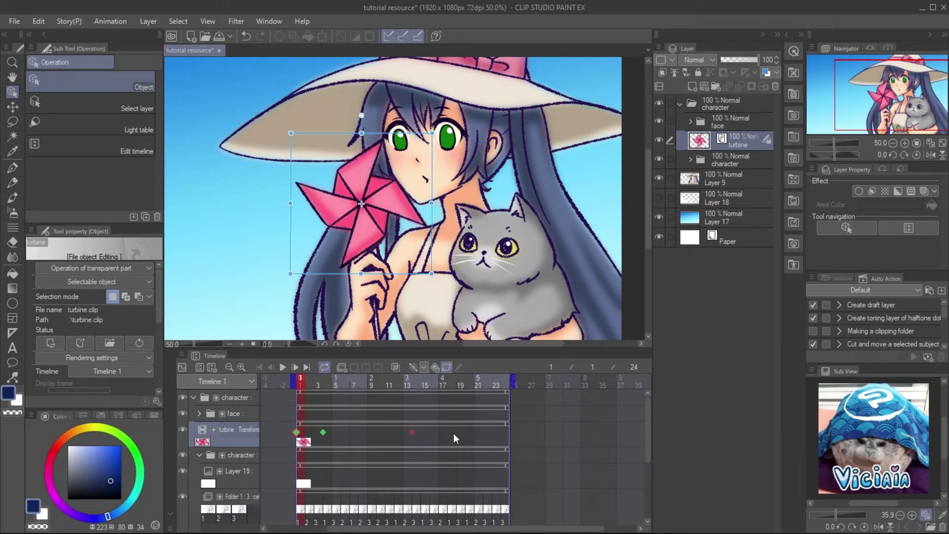
click(500, 431)
click(324, 433)
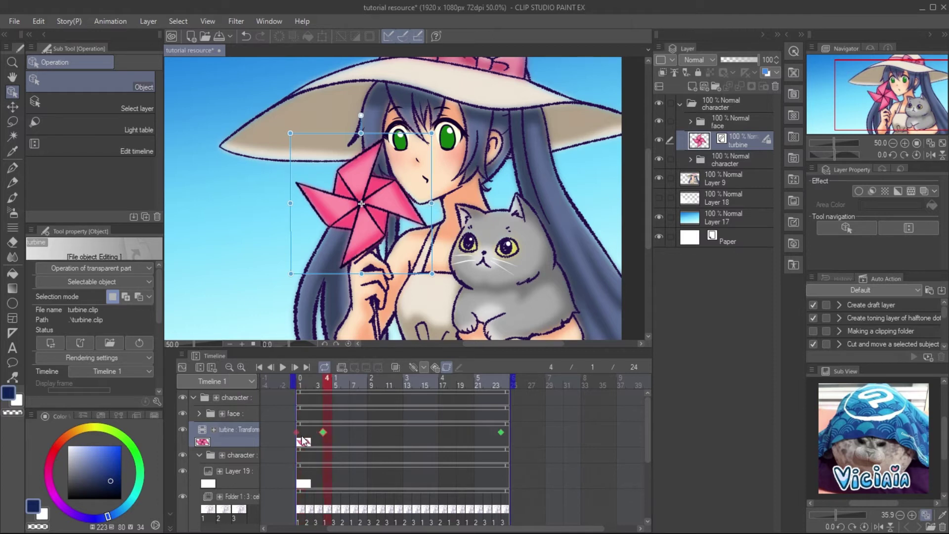
- Move the turbine layer's frame 24 keyframe one frame past the animation's end and play back the spin
click(499, 432)
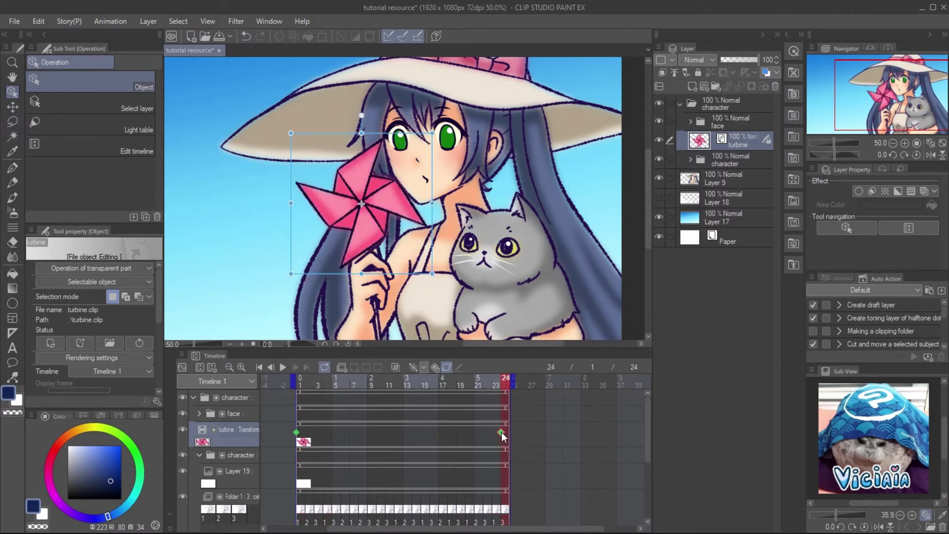
key(Delete)
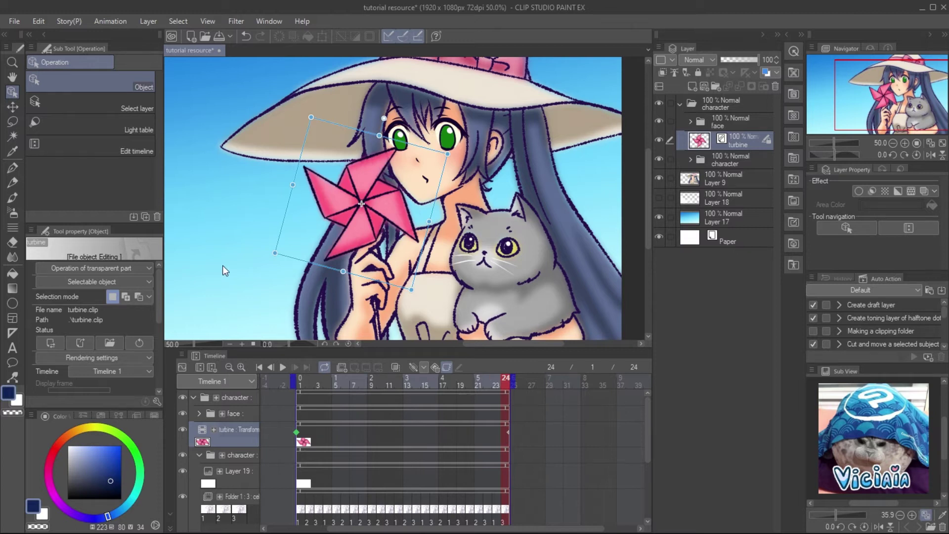
click(284, 366)
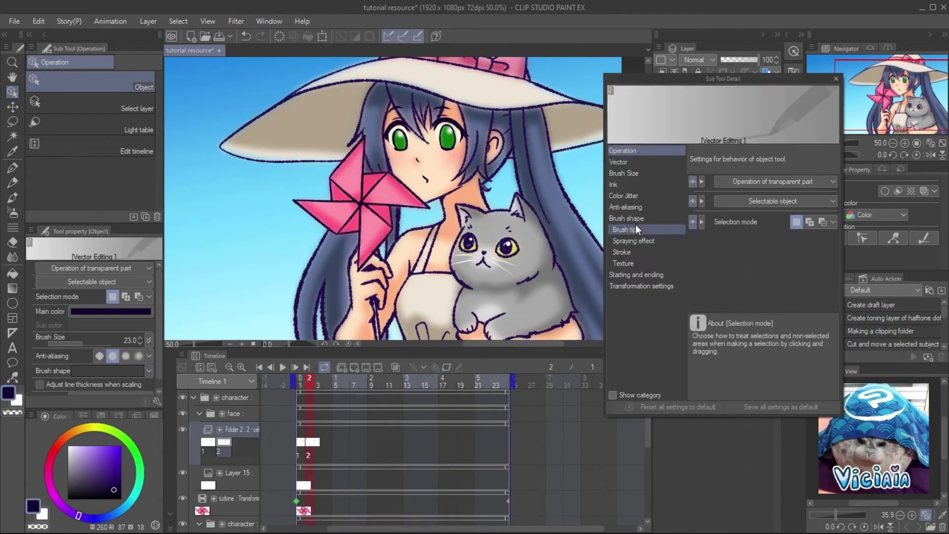
- Adjust the stroke gap of the face lines on cel 2 and the brush texture on cel 3
scroll(779, 195, down, 10)
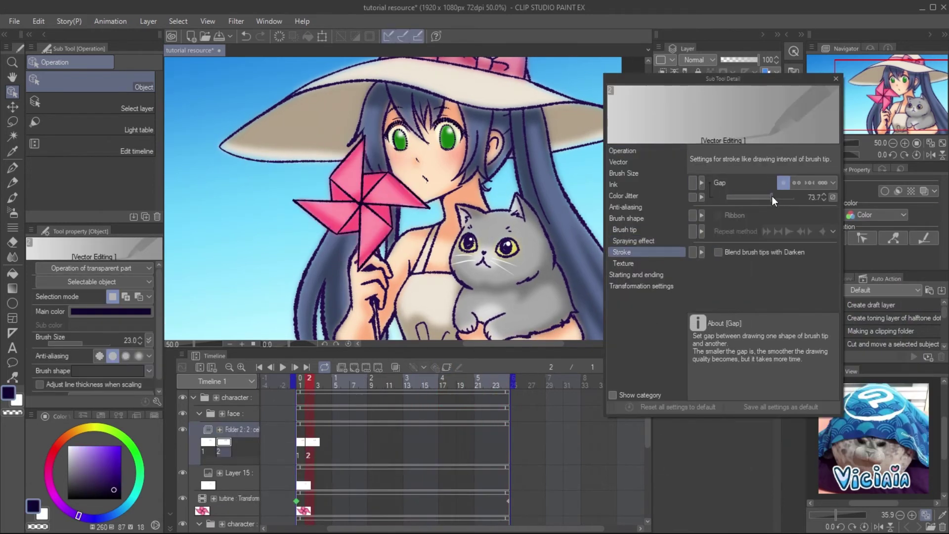
mouse_move(309, 382)
mouse_down()
mouse_move(327, 382)
mouse_move(316, 365)
mouse_move(303, 381)
mouse_up()
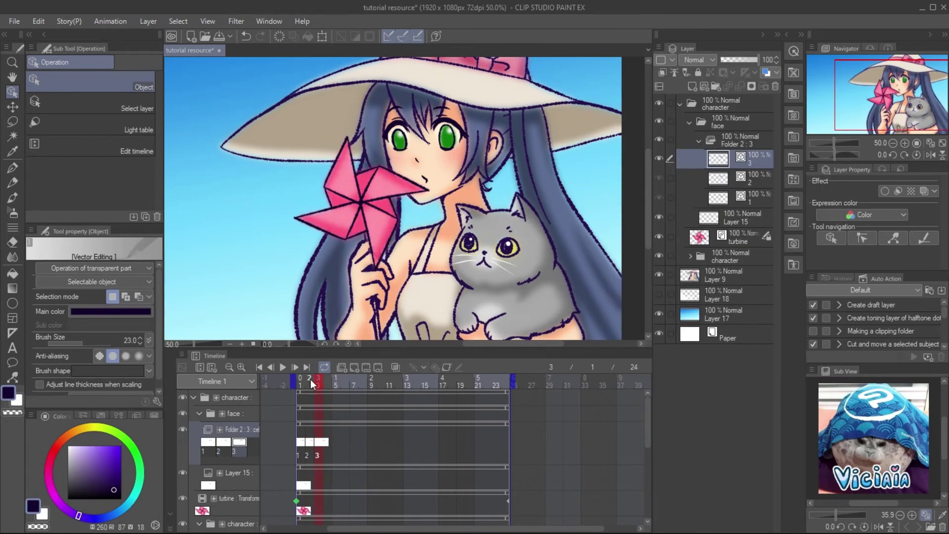
click(157, 402)
click(627, 263)
scroll(741, 238, up, 5)
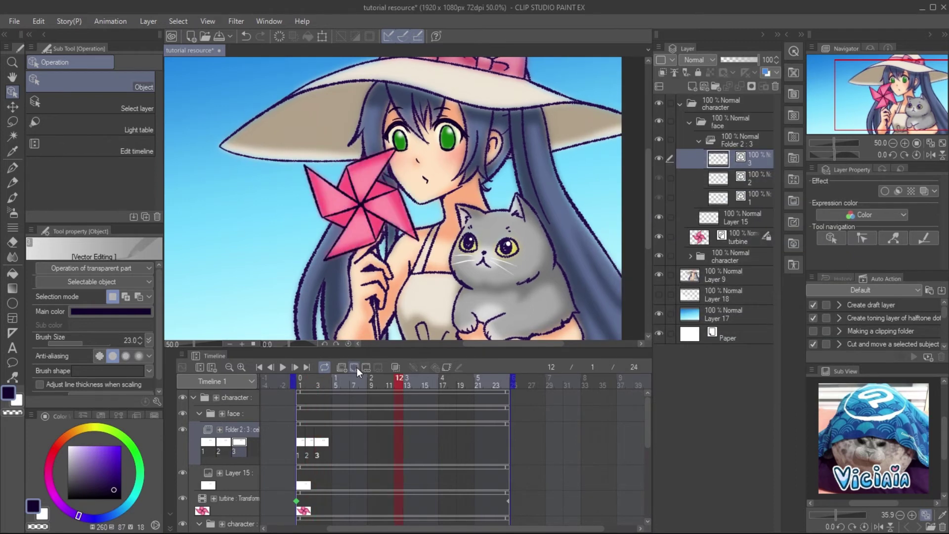
- Add a new face line cel at frame 12 and draw half-closed eyes using my texture brush 1 in the existing line colour
click(357, 367)
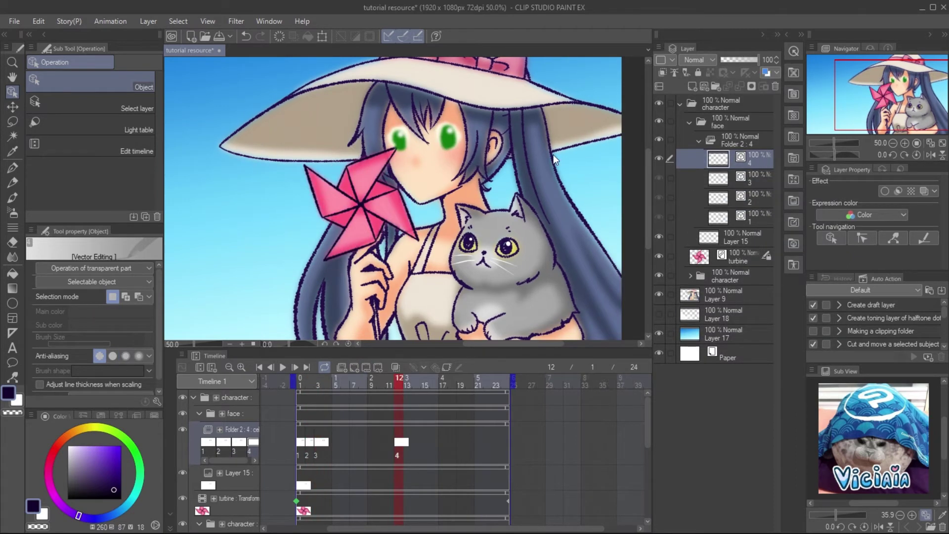
click(13, 167)
key(ctrl+z)
click(391, 383)
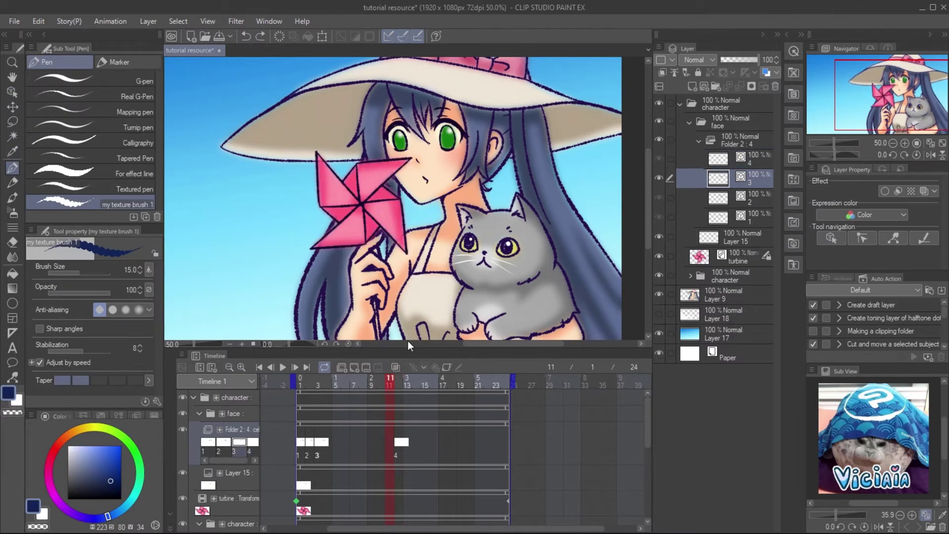
alt+click(450, 121)
click(397, 388)
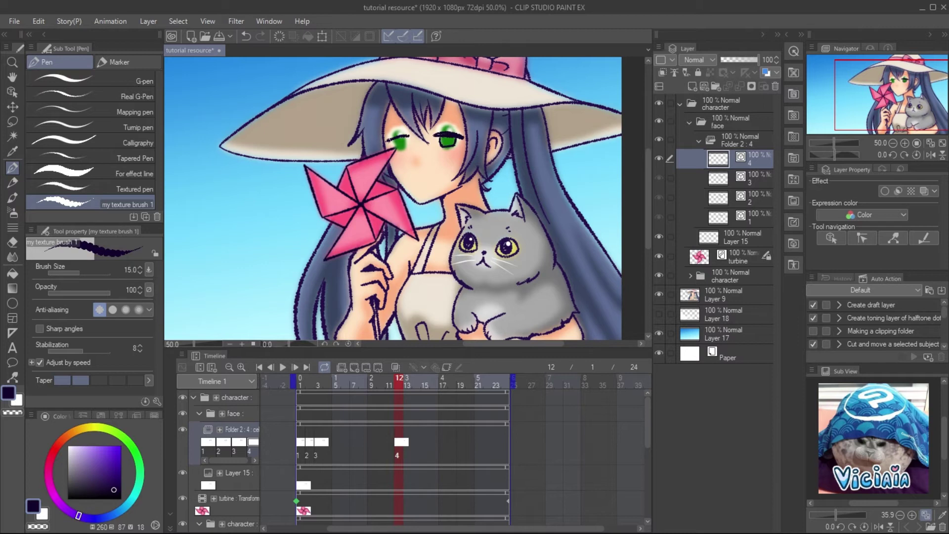
- Turn on onion skin and draw the eyebrows on the frame 12 face cel
click(397, 367)
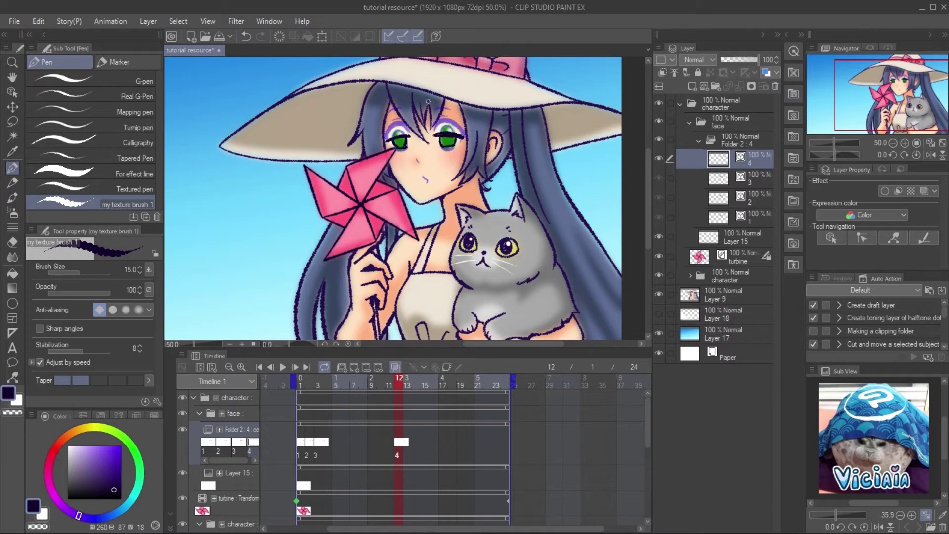
drag(437, 111, 453, 115)
key(ctrl+z)
- Add a new face line cel at frame 13, draw the closed eyes, and compare it with frame 12
drag(390, 383, 409, 390)
right_click(406, 439)
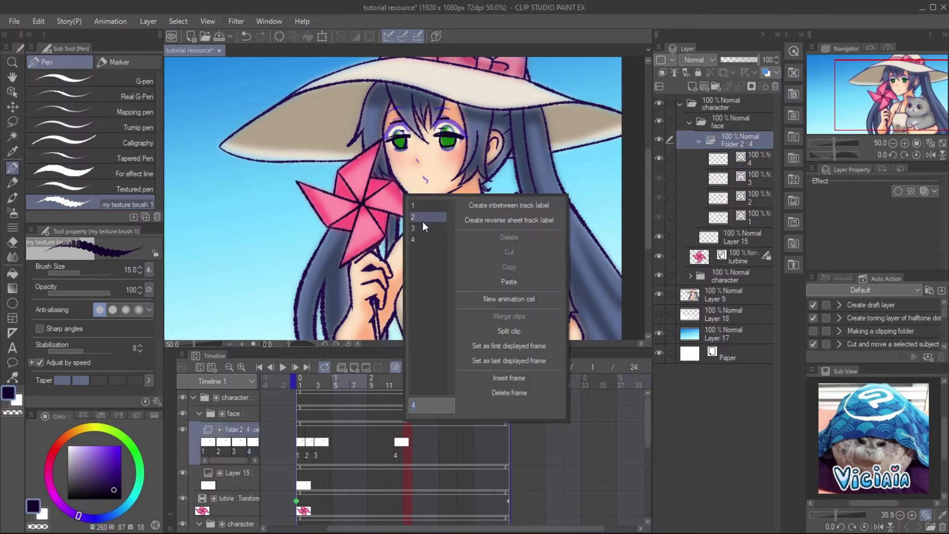
click(386, 360)
click(354, 367)
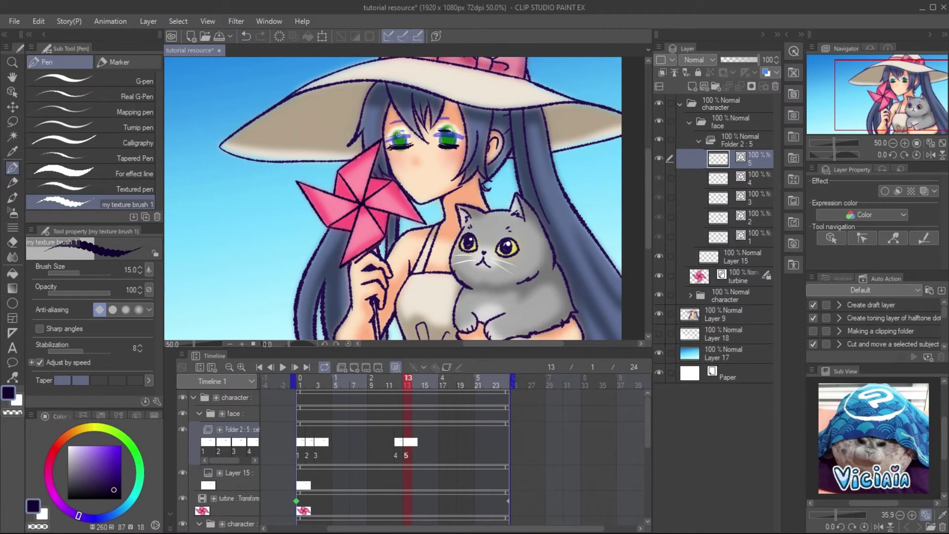
click(402, 384)
click(406, 383)
click(400, 385)
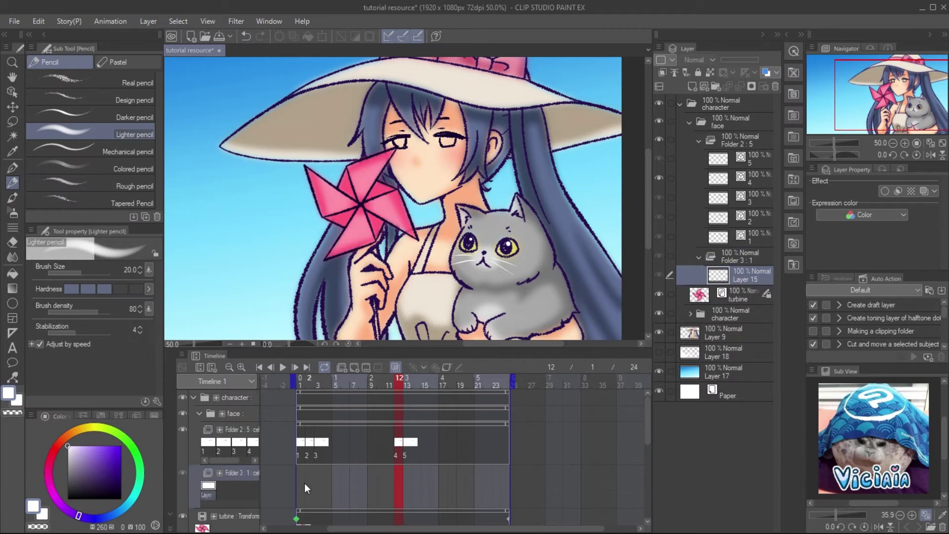
- Add Layer 16 to the eye colour animation folder at frame 12 and paint the half-closed eyes' whites and green irises
click(400, 381)
click(692, 86)
right_click(397, 467)
click(427, 260)
mouse_move(415, 136)
ctrl+mouse_down()
mouse_move(414, 146)
mouse_move(388, 136)
mouse_move(401, 153)
ctrl+mouse_up()
mouse_move(458, 152)
mouse_down()
mouse_move(446, 153)
mouse_move(438, 123)
mouse_up()
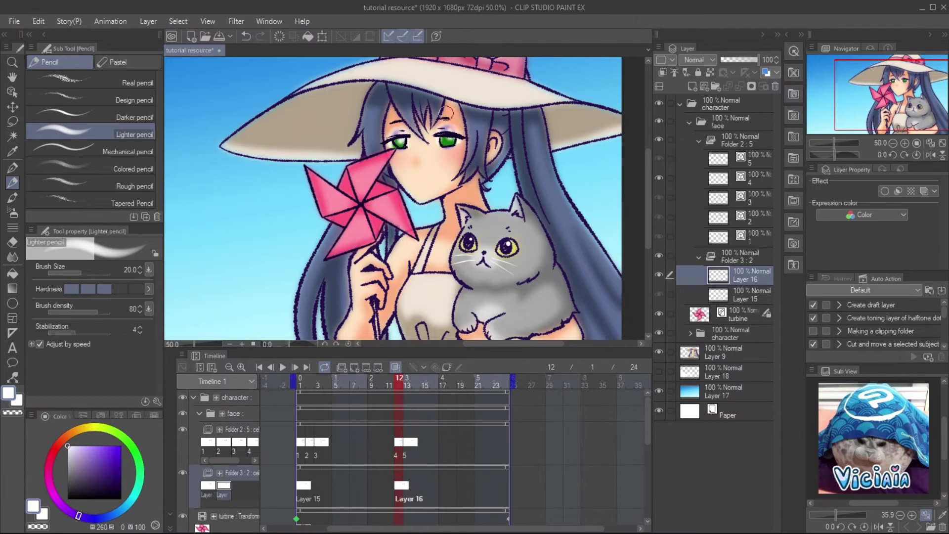
- Add a new cel at frame 13 in the eye colour folder for the closed eyes
click(402, 384)
click(354, 367)
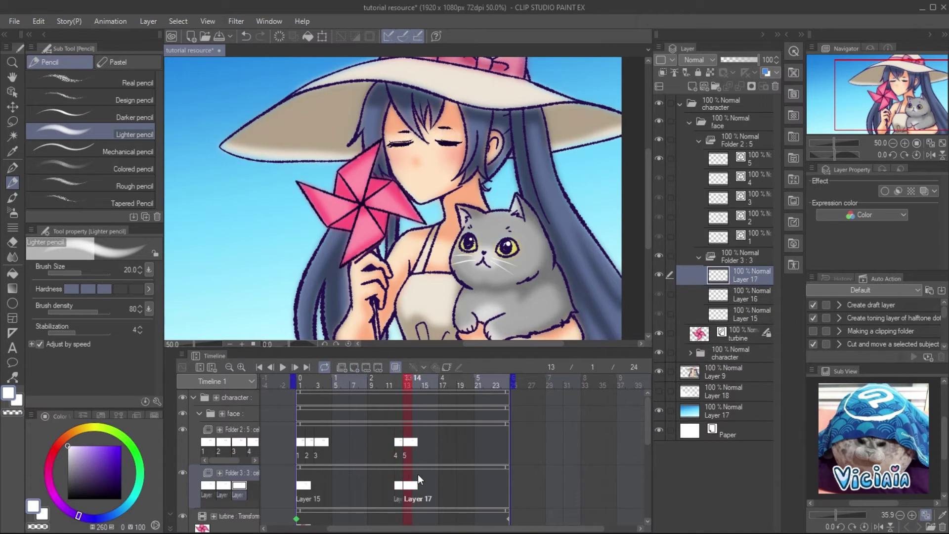
click(419, 477)
right_click(417, 478)
- Draw the missing nose and mouth on face line cels 4 and 5 with the textured pen
click(398, 456)
click(397, 455)
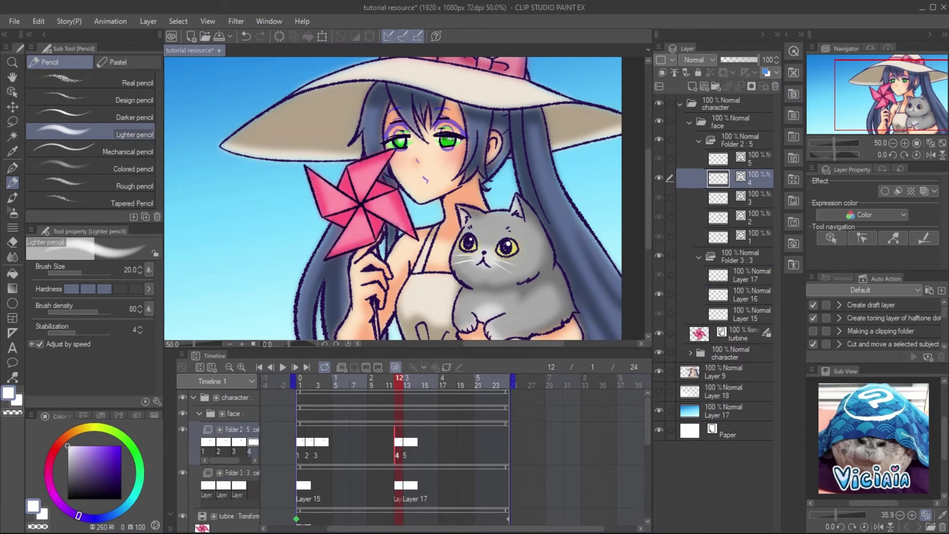
click(12, 168)
click(407, 428)
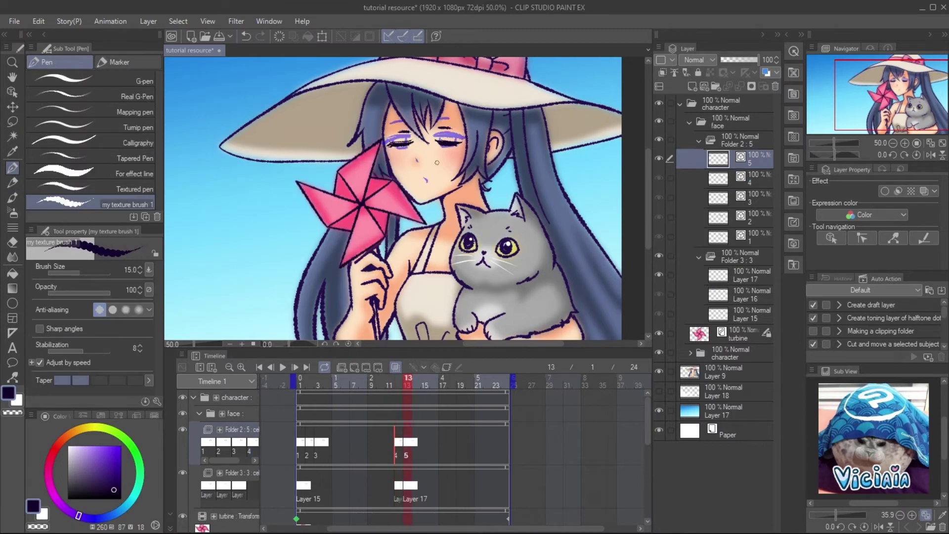
- Assign face line cel 4 to frame 15 and cel 3 to frame 16
click(423, 443)
right_click(421, 443)
click(449, 239)
right_click(431, 442)
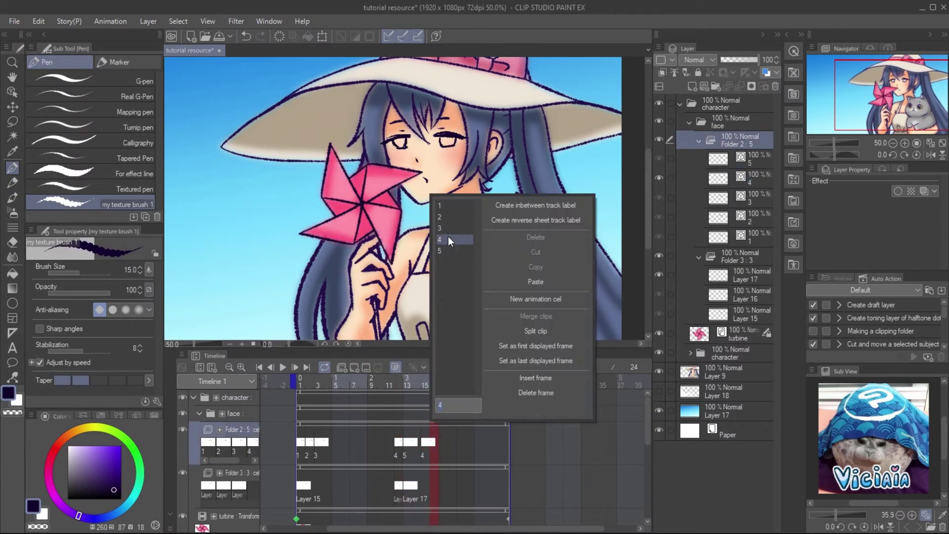
click(444, 228)
- Assign Layer 16 to frame 15 and Layer 17 to frame 16 on the eye colour track
click(424, 480)
right_click(424, 482)
click(440, 263)
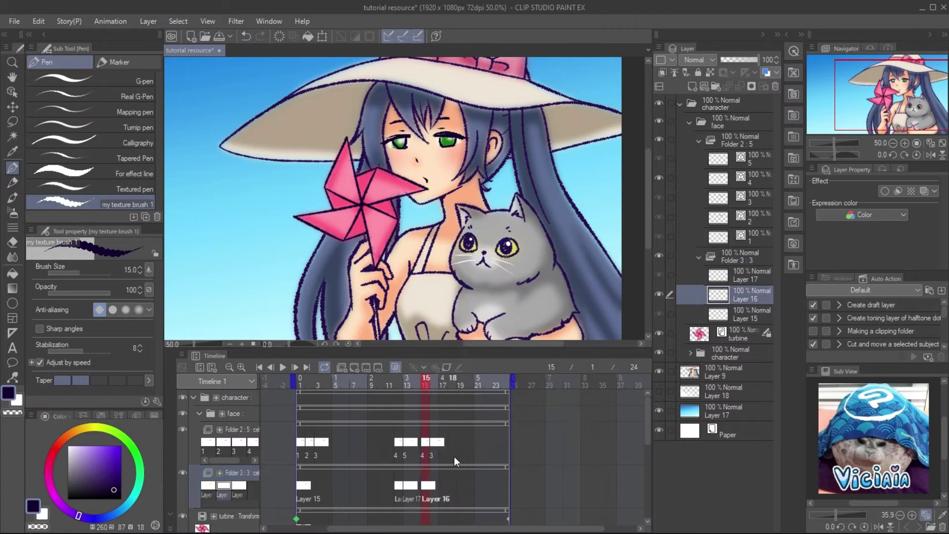
right_click(433, 481)
click(447, 273)
- Copy face line cels 1, 2 and 3 and paste the sequence starting at frames 4 and 7
drag(323, 440, 300, 441)
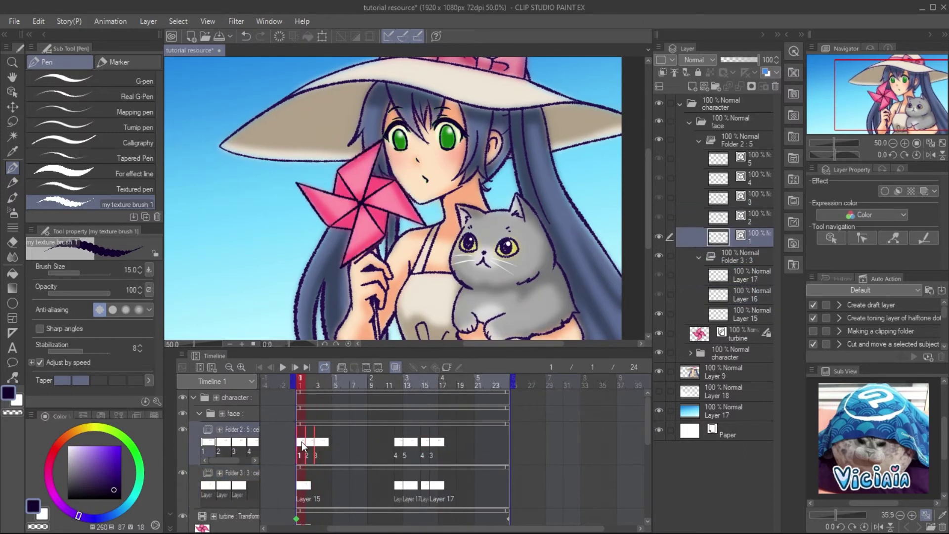
right_click(300, 440)
click(402, 267)
right_click(329, 442)
click(429, 282)
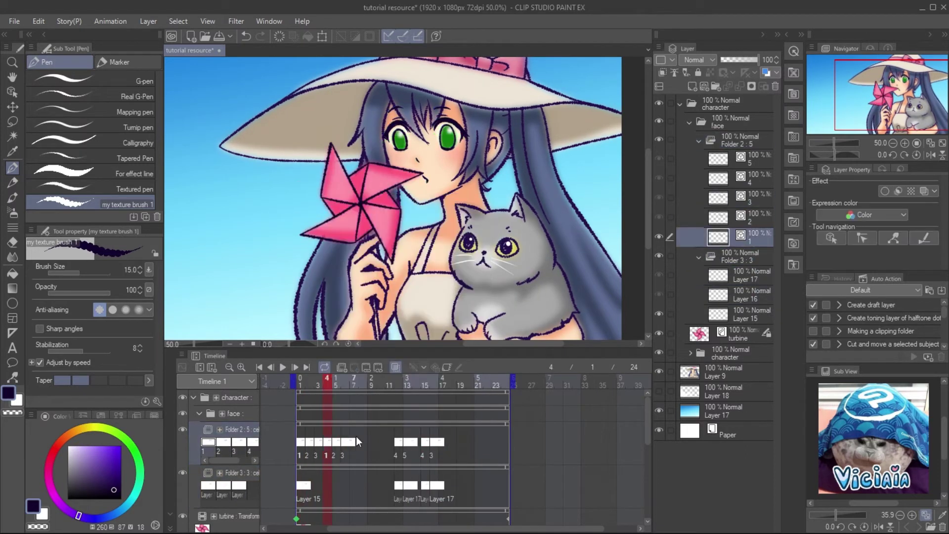
right_click(355, 442)
click(452, 281)
- Assign existing face line cels to frames 10 and 11 to fill the gap before the blink
click(373, 433)
right_click(381, 434)
click(381, 426)
right_click(381, 442)
right_click(390, 447)
click(400, 206)
- Paste the face line cel sequence 1 to 3 starting at frame 17, after the blink
right_click(440, 440)
click(541, 282)
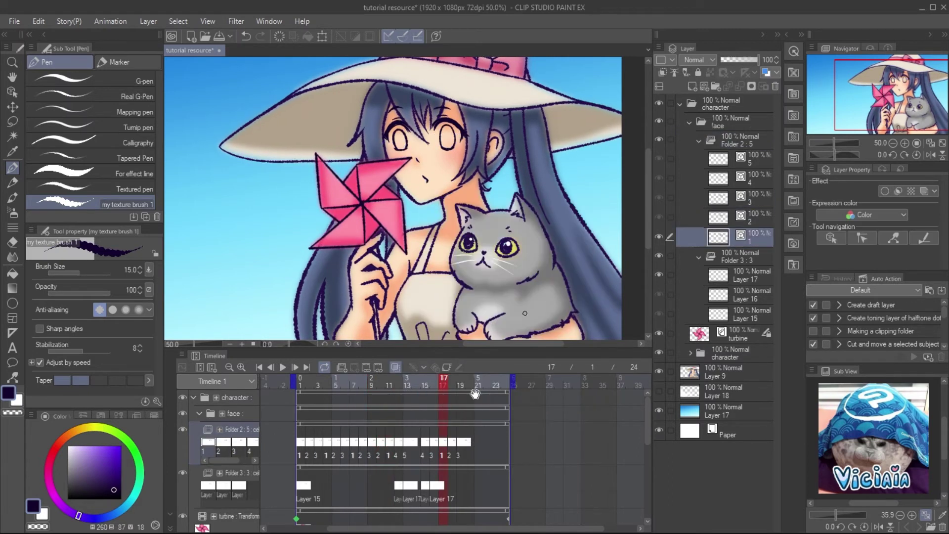
right_click(468, 442)
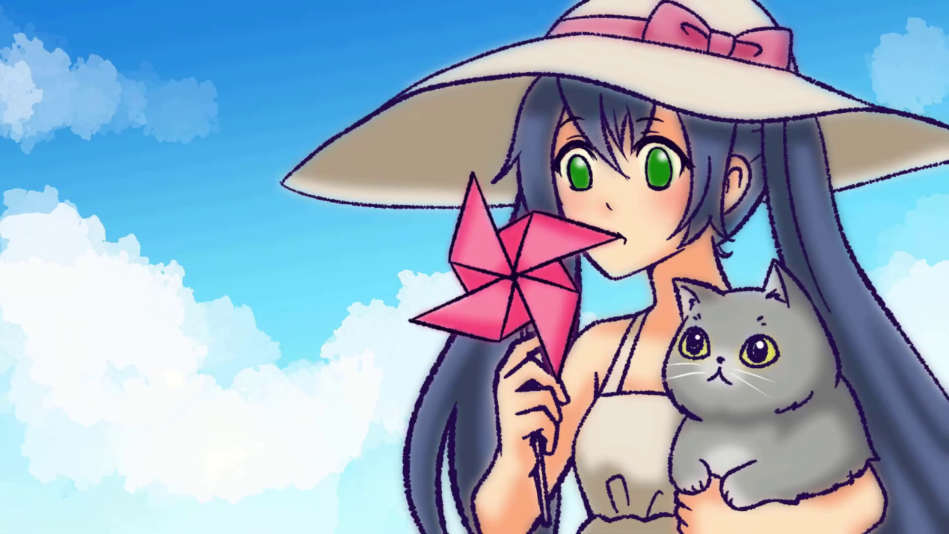